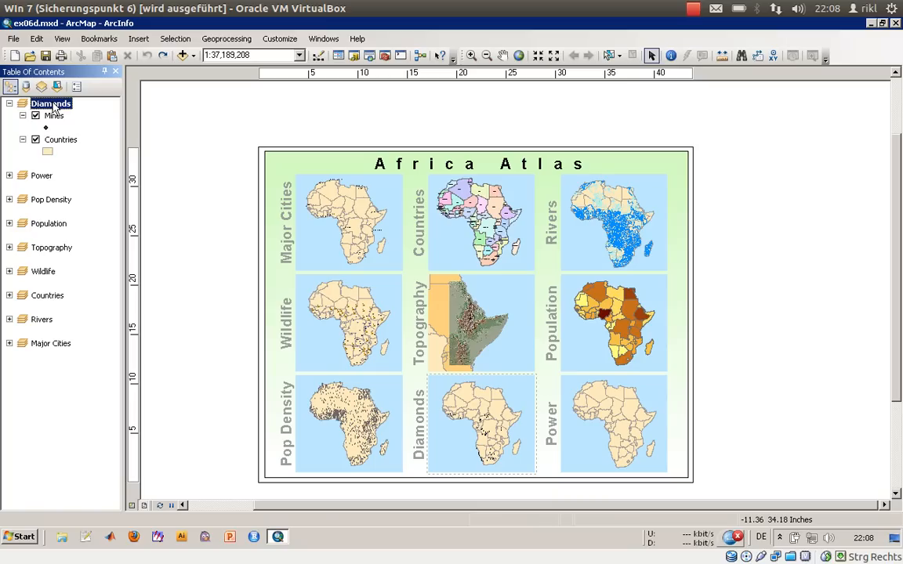
- Inspect the SIZE and SIZE_RANK fields in the attribute table of the Mines layer in the Diamonds data frame
right_click(55, 119)
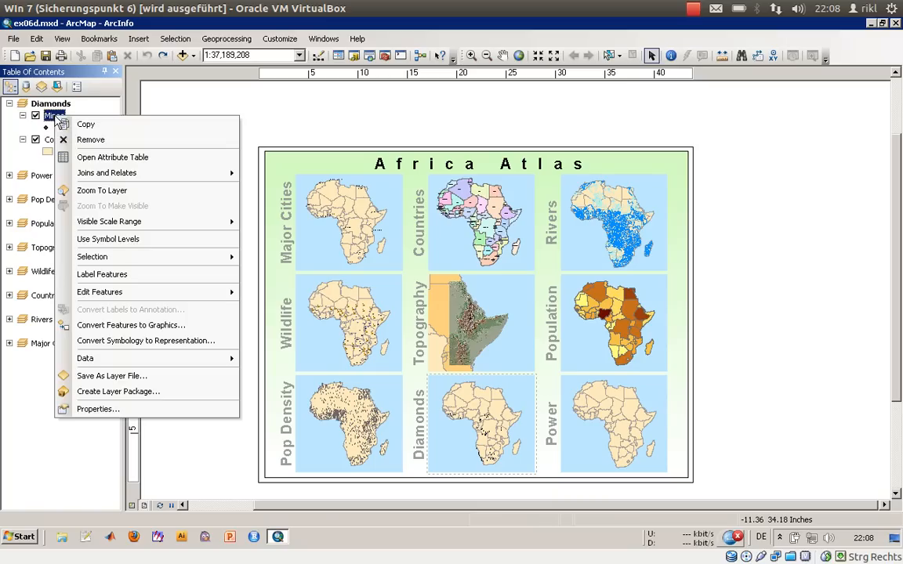
click(94, 155)
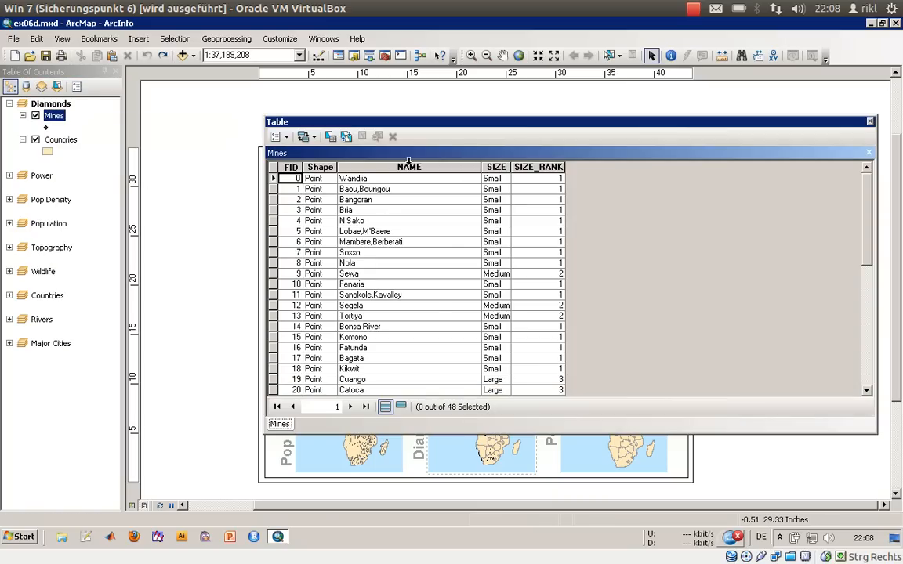
click(497, 167)
click(533, 167)
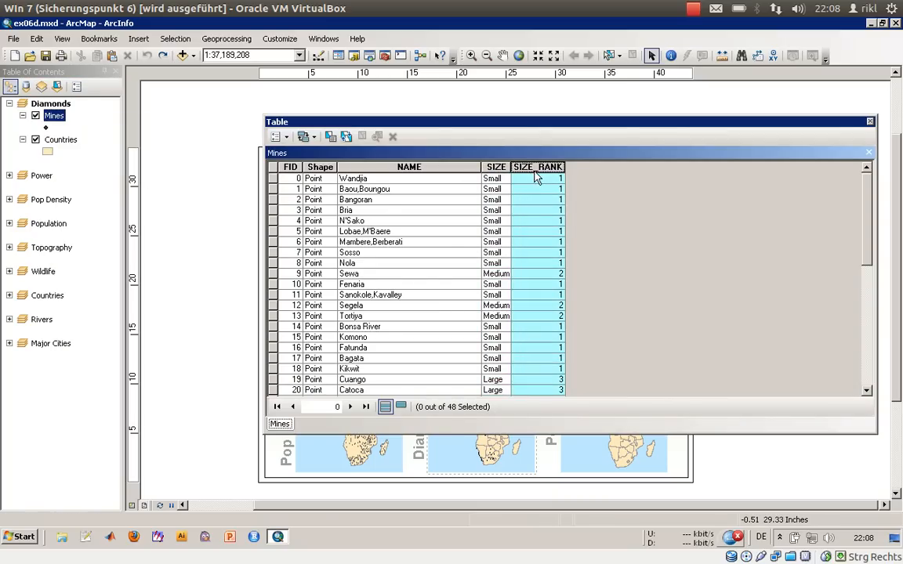
click(492, 220)
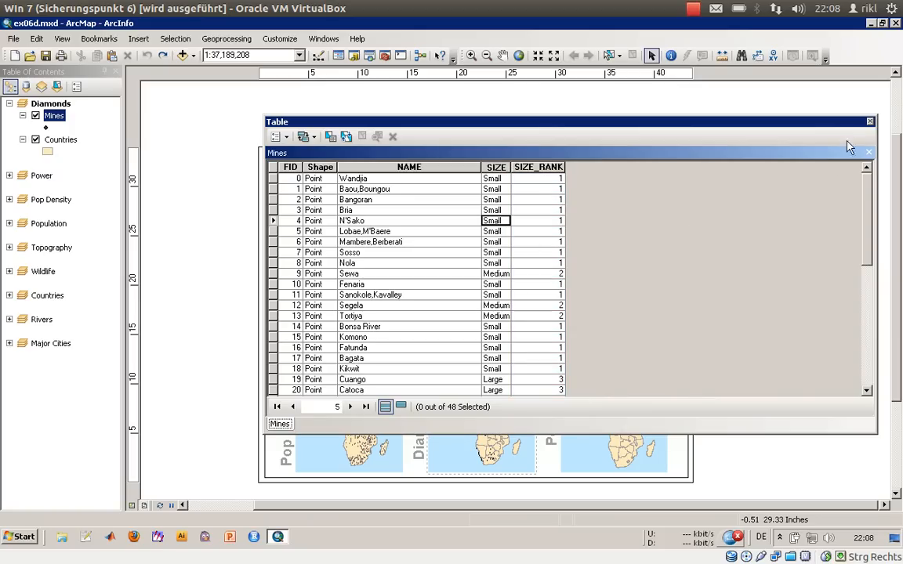
click(869, 122)
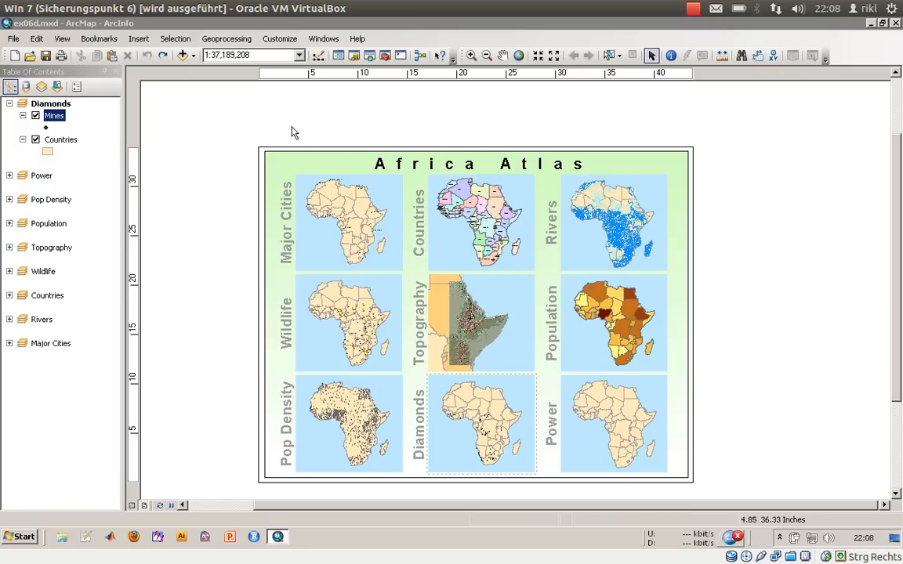
- Show the Diamonds data frame in data view and symbolize the Mines layer with graduated symbols based on SIZE_RANK
click(132, 506)
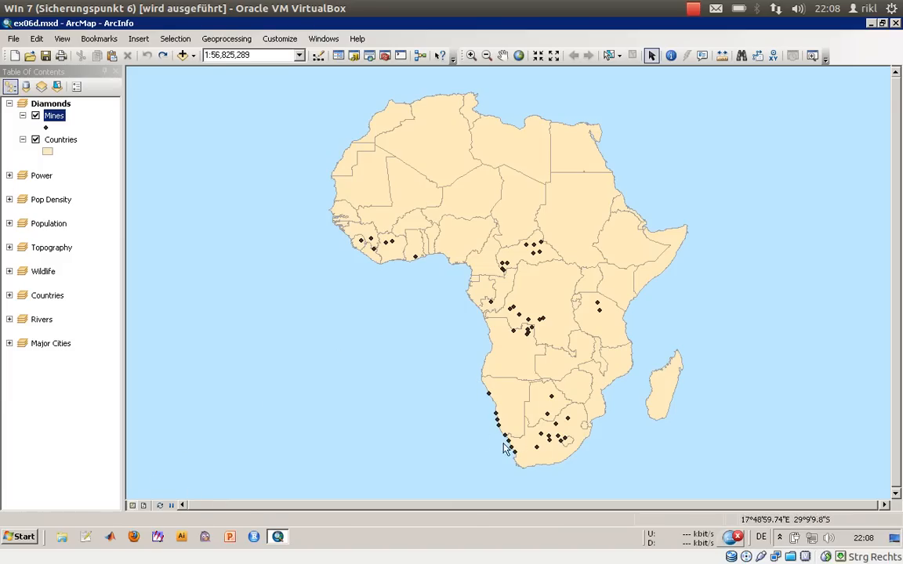
double_click(51, 118)
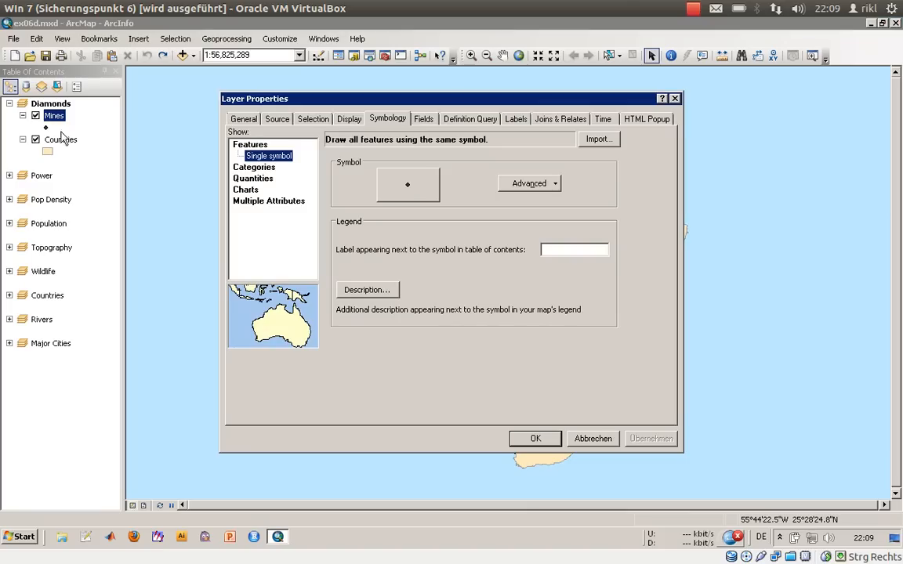
click(252, 179)
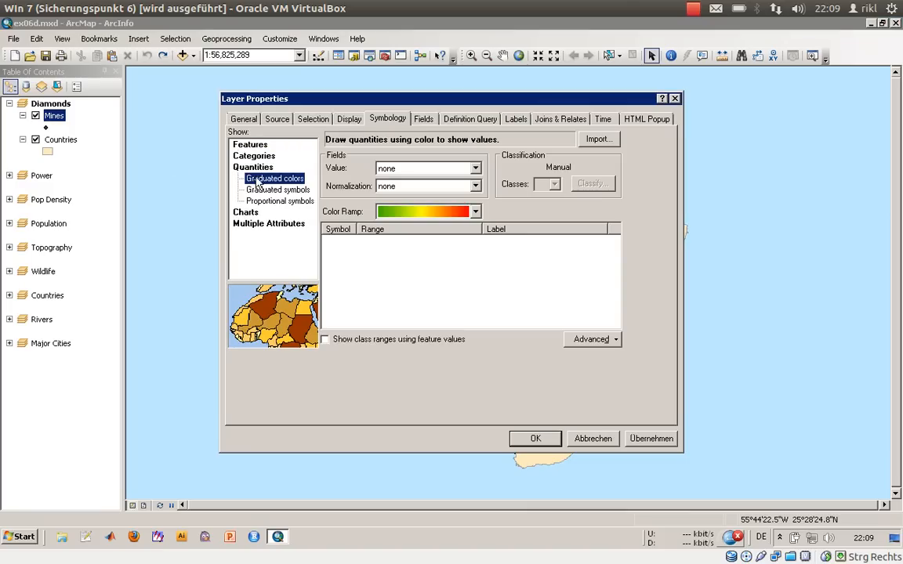
click(278, 191)
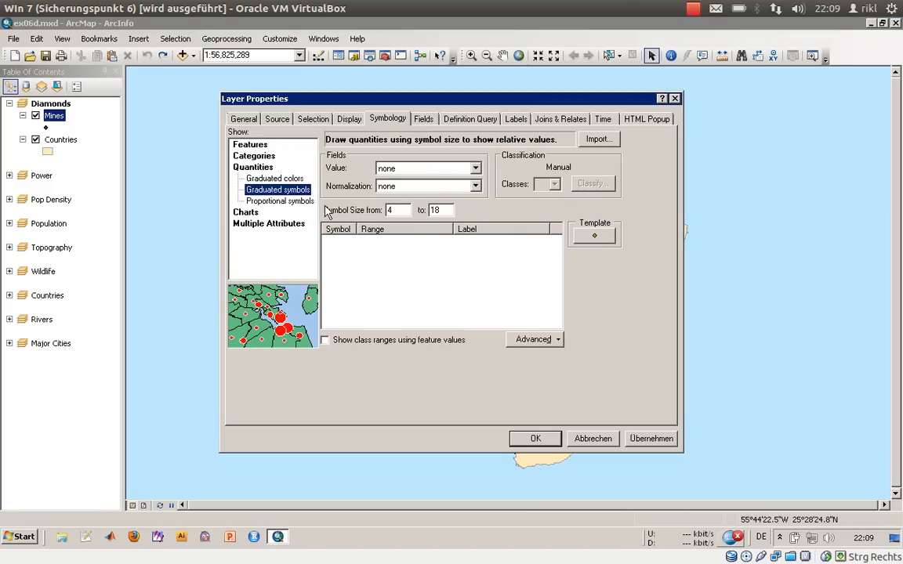
click(420, 171)
click(424, 191)
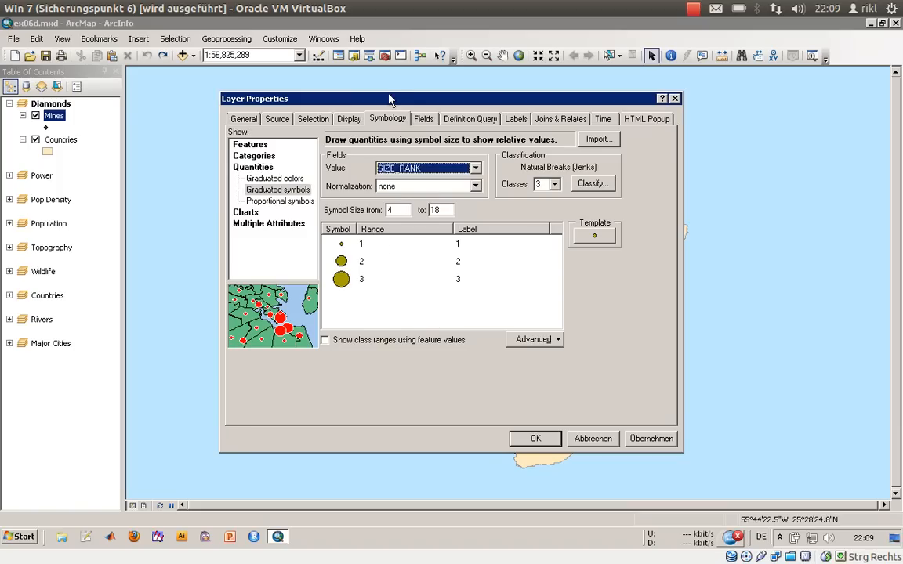
drag(393, 102, 480, 140)
key(Return)
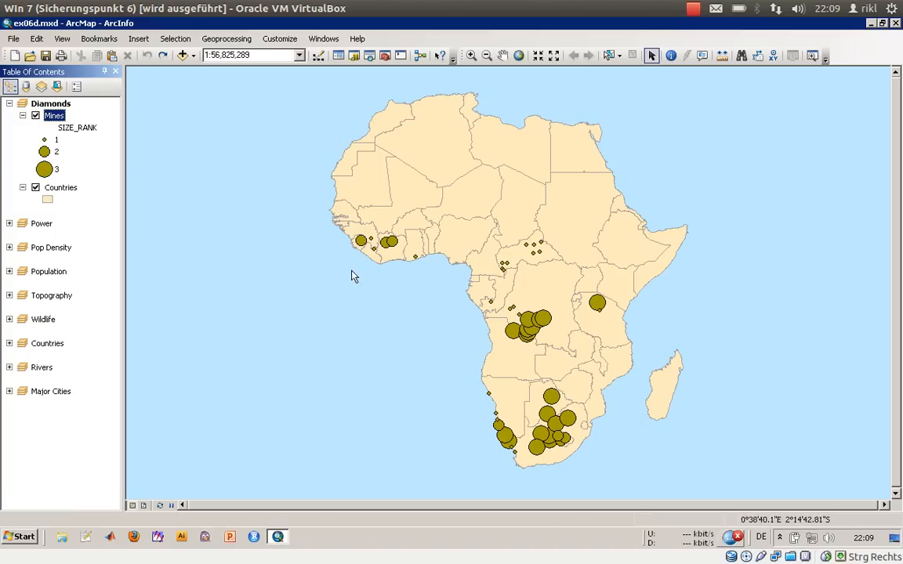
- Set the graduated symbol size range of the Mines layer from 5 to 15
double_click(61, 115)
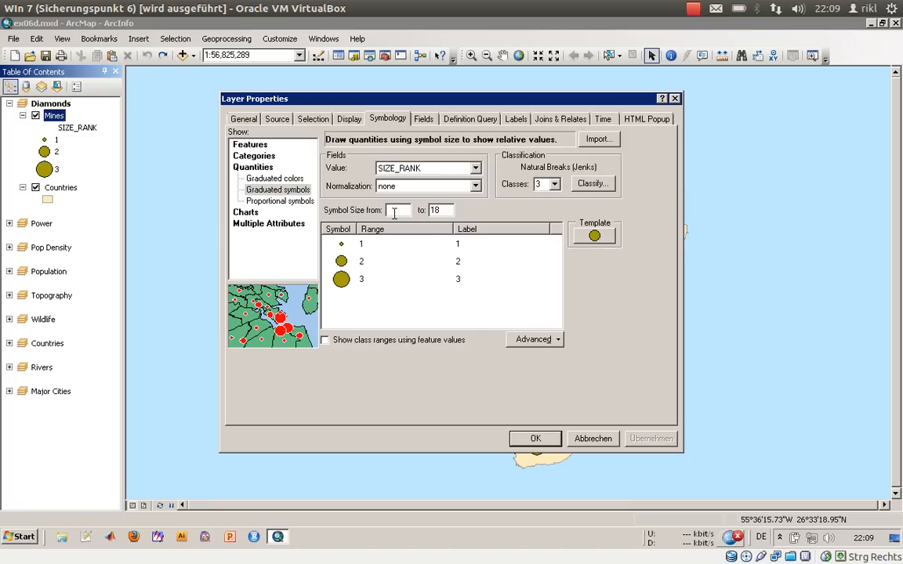
double_click(433, 210)
text(15)
drag(424, 101, 779, 188)
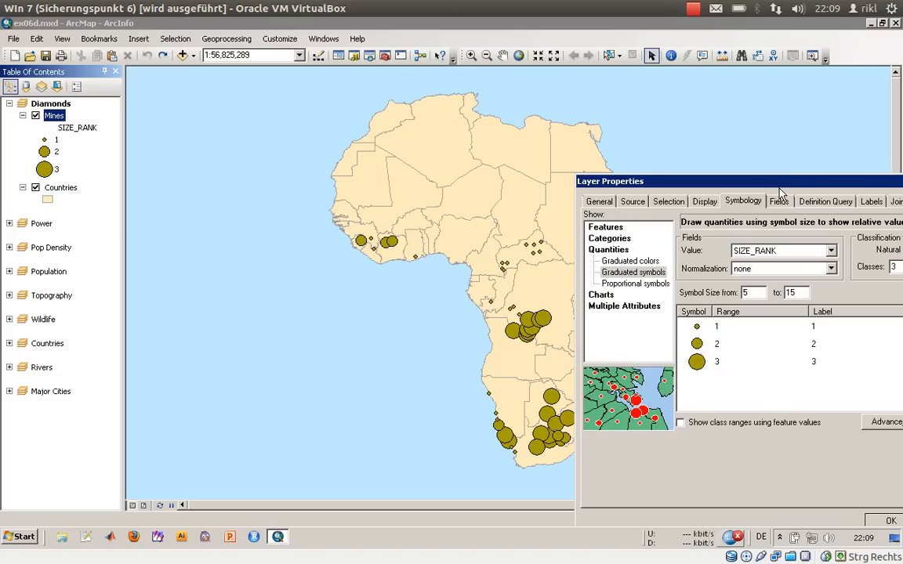
drag(714, 178, 581, 141)
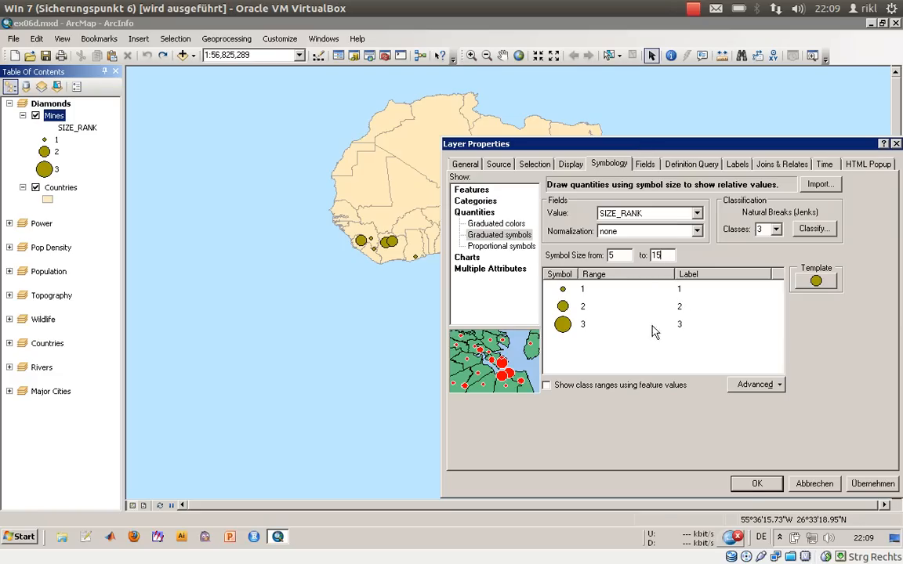
click(709, 302)
click(669, 257)
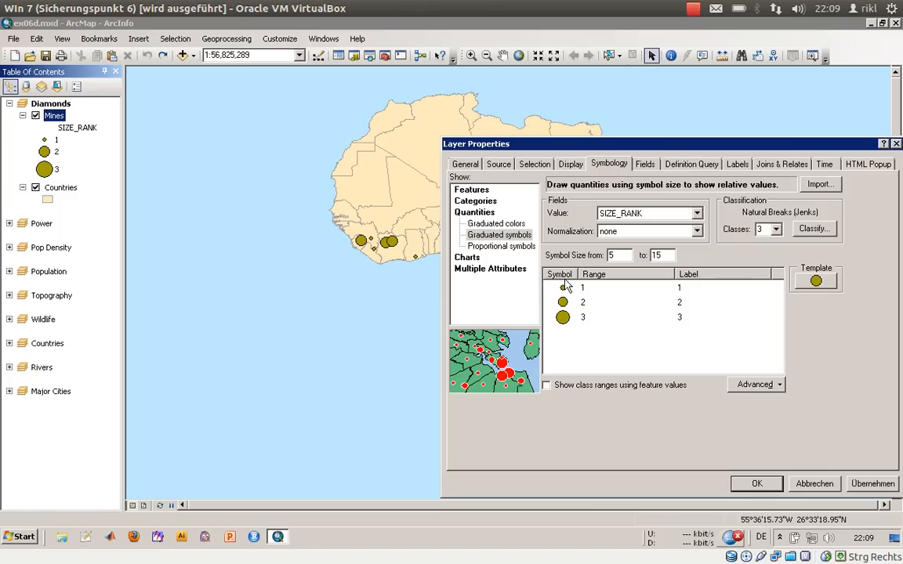
- Label the Mines classes 1, 2 and 3 as Small, Medium and Large and apply the symbology
click(681, 289)
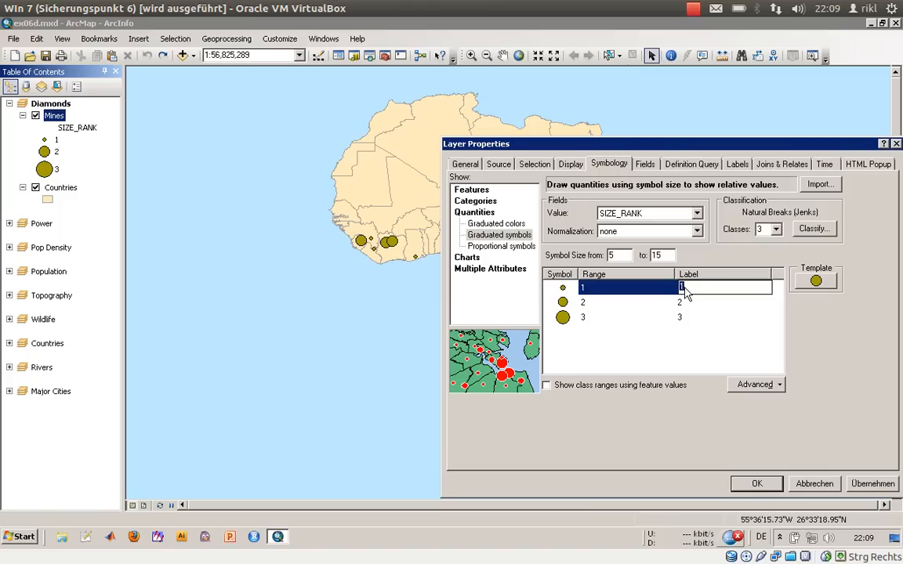
click(681, 304)
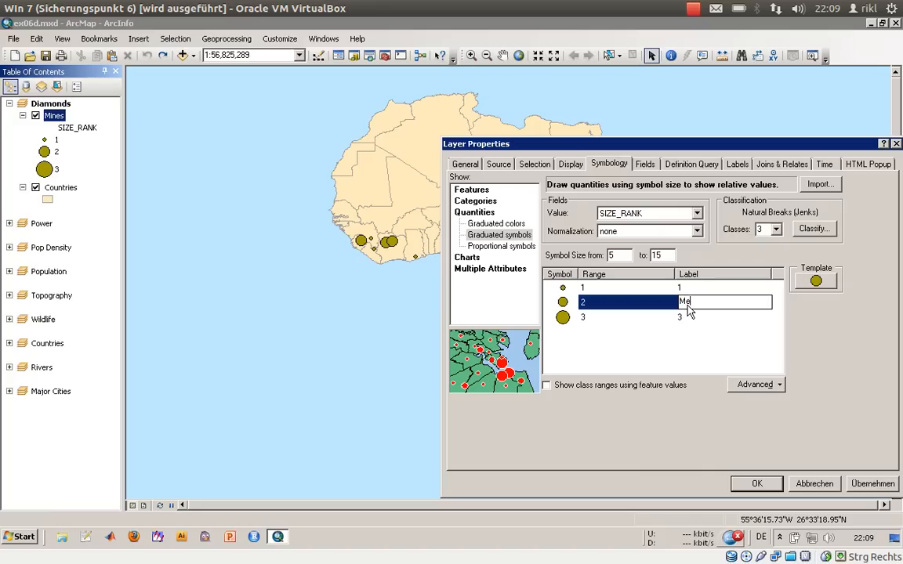
text(Medium)
click(684, 289)
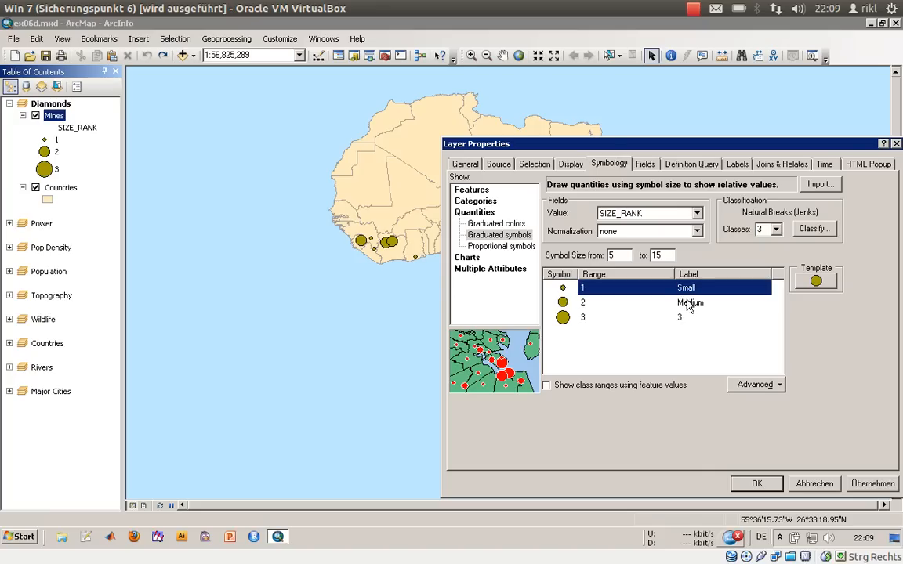
click(683, 317)
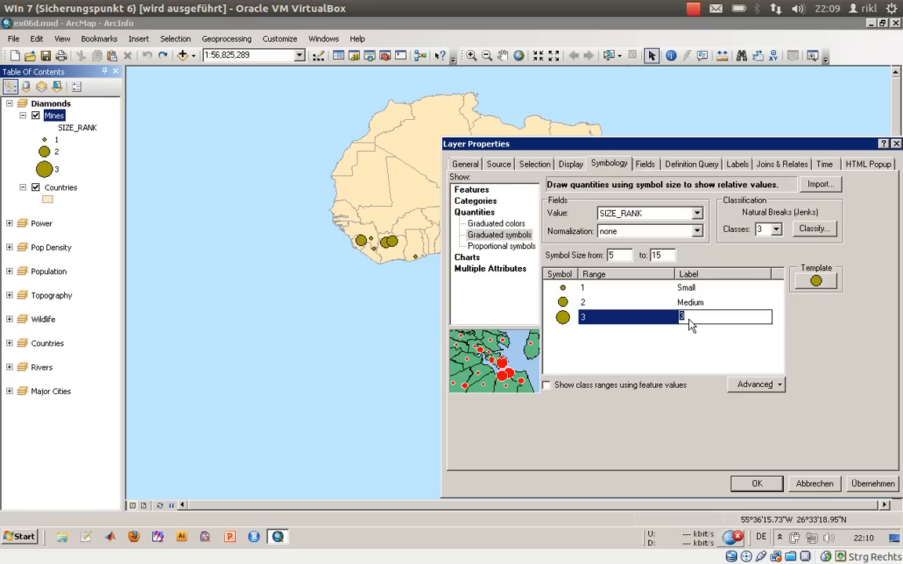
text(Large)
click(764, 484)
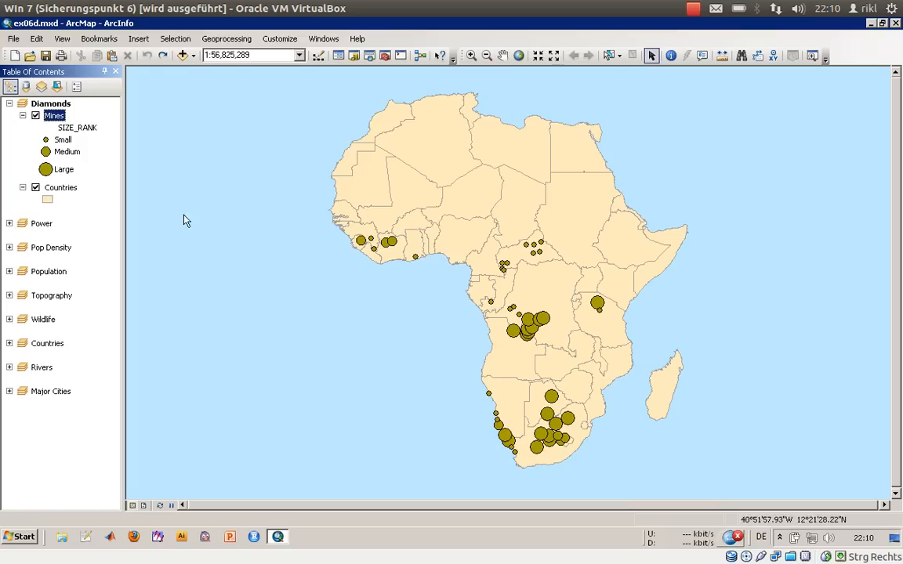
- Change the Mines template symbol to Square 2 with a 45 degree angle and apply it to the layer
double_click(54, 116)
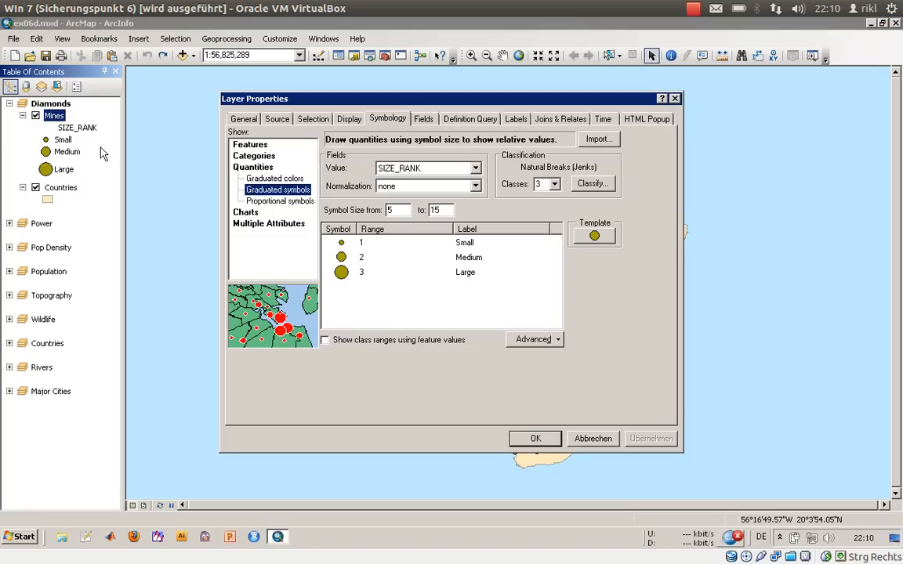
click(608, 243)
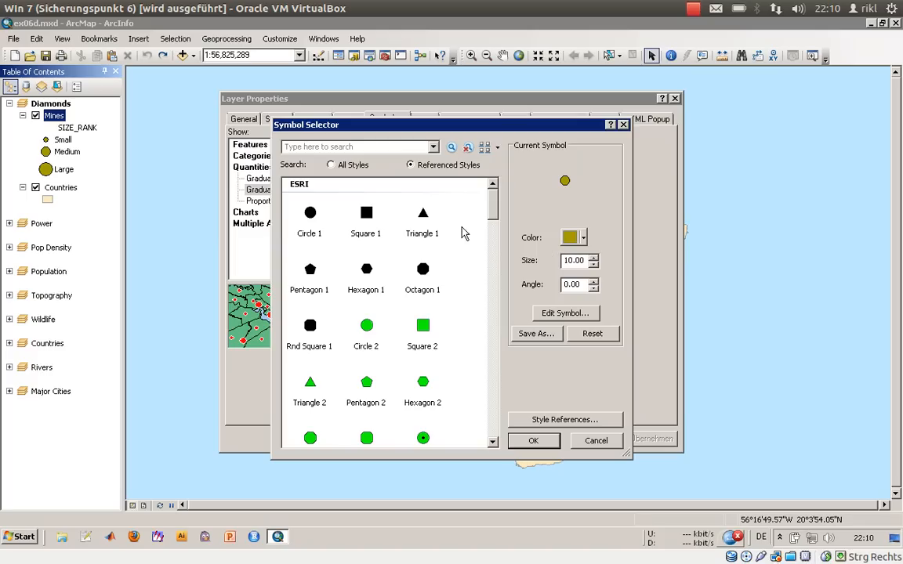
click(439, 338)
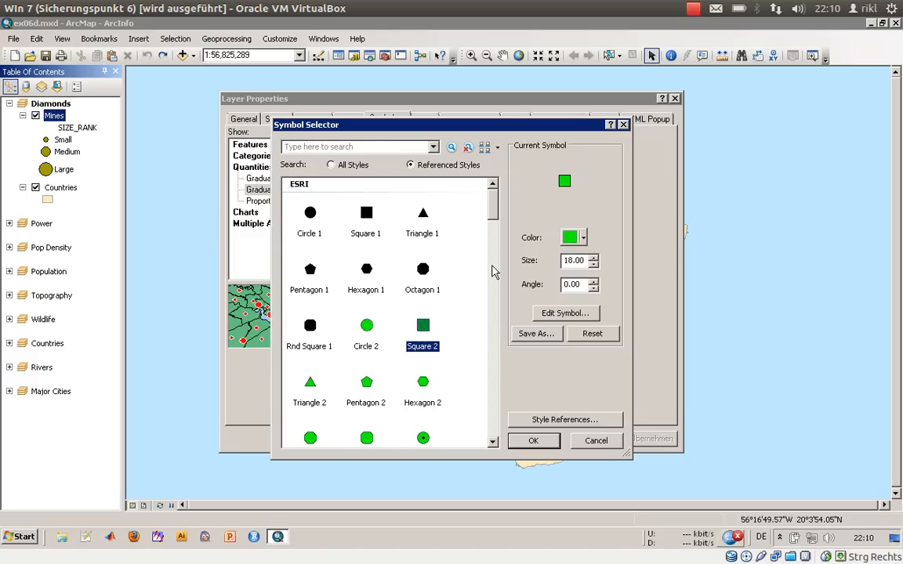
drag(567, 284, 555, 287)
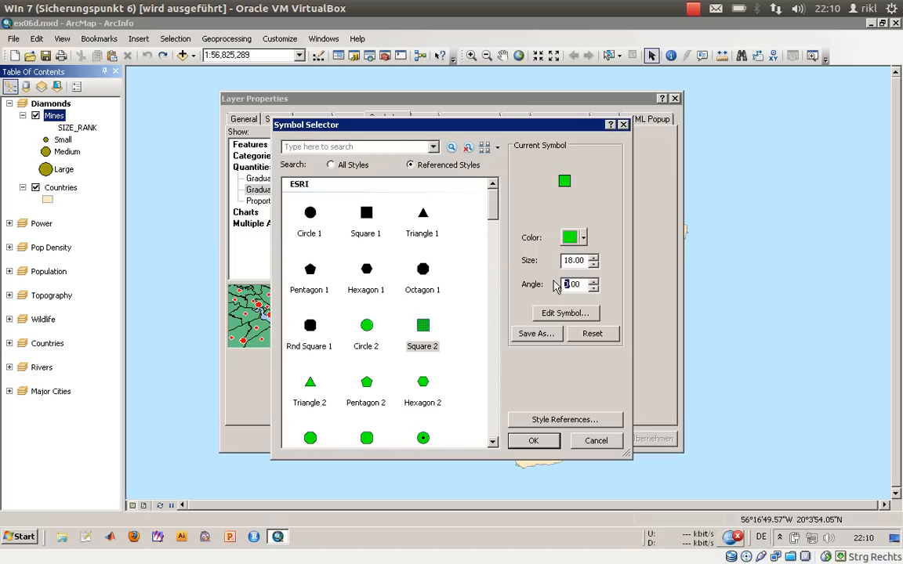
text(765)
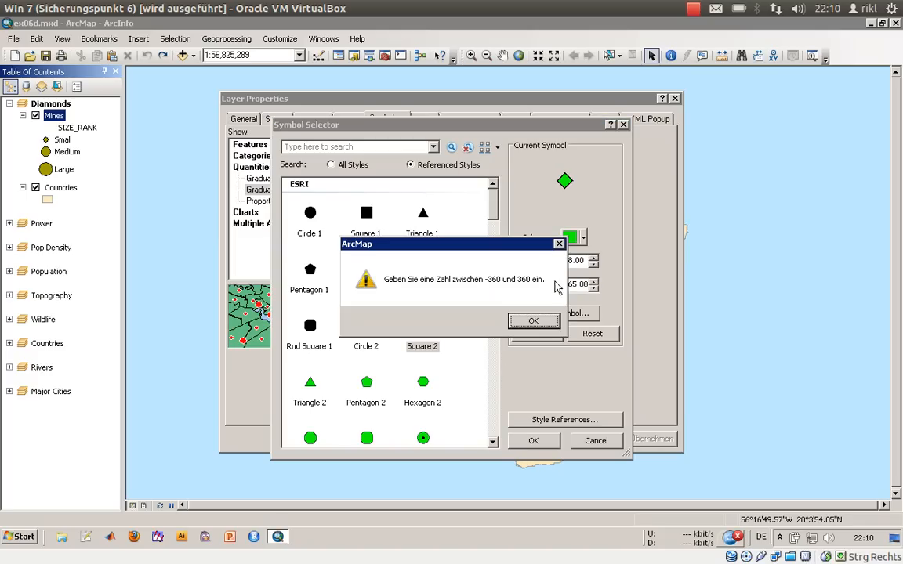
click(533, 321)
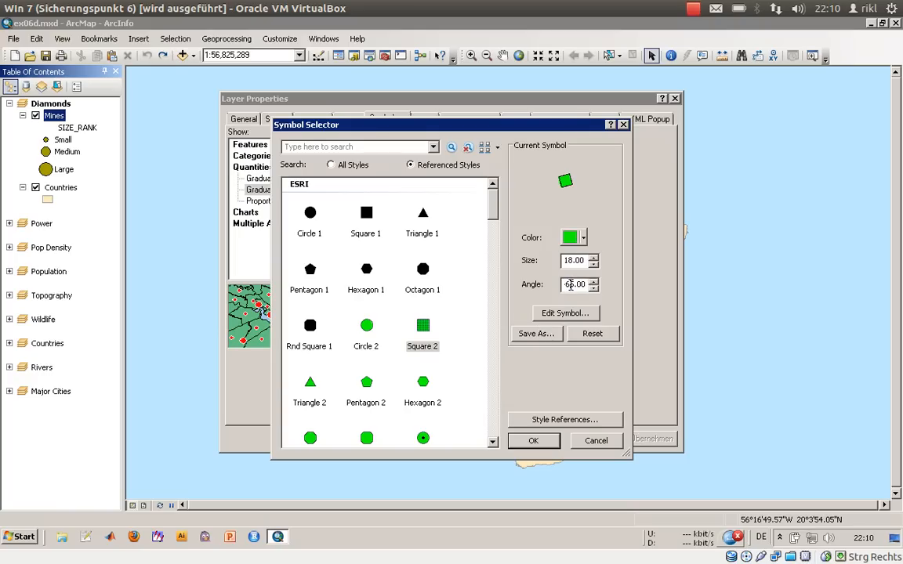
drag(574, 286, 525, 284)
text(3)
text(45)
click(536, 440)
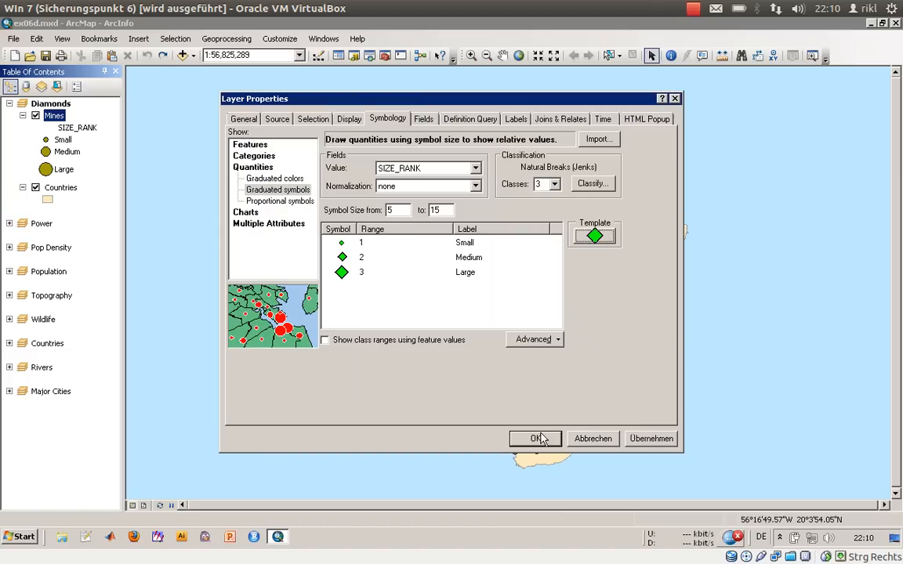
click(539, 440)
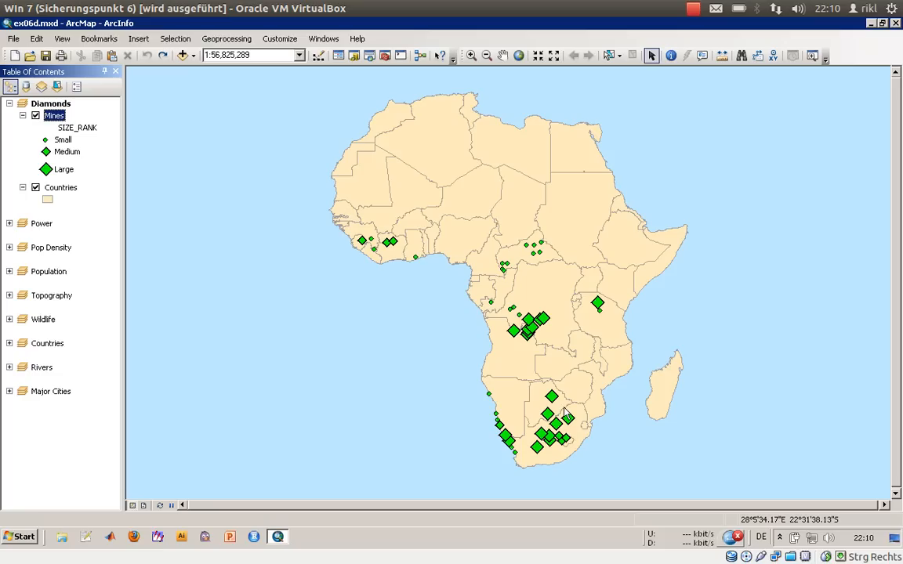
- Return to the atlas layout, activate the Power data frame and show it in data view
click(144, 505)
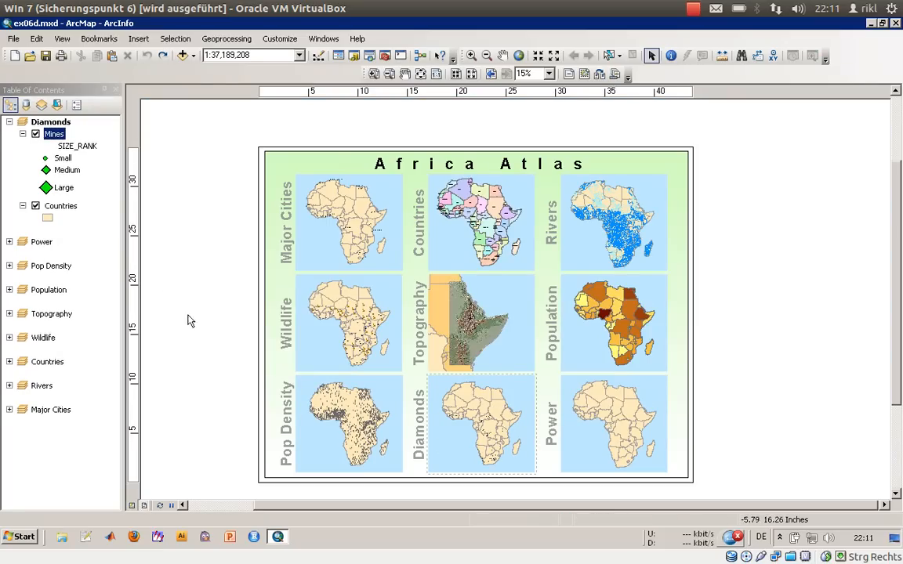
click(10, 242)
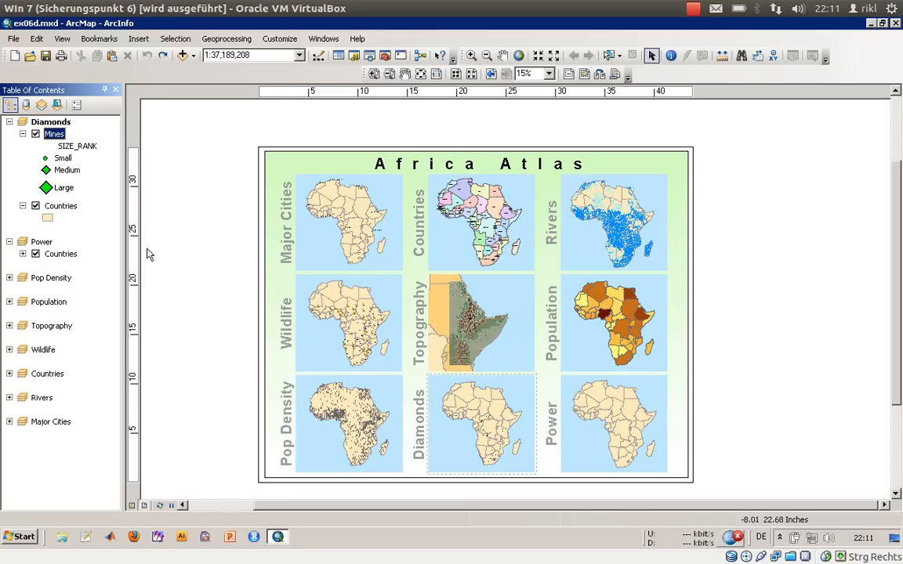
click(52, 243)
right_click(47, 243)
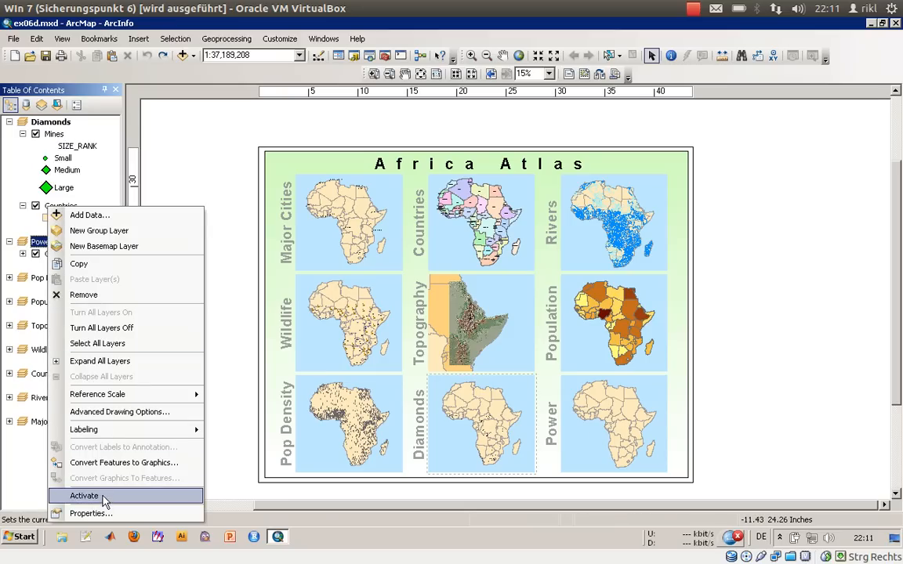
click(102, 496)
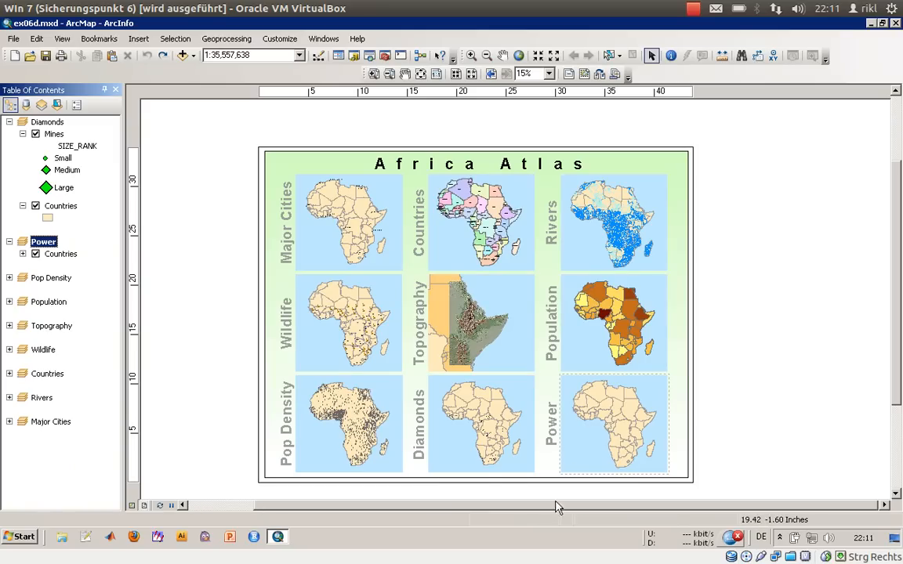
click(144, 505)
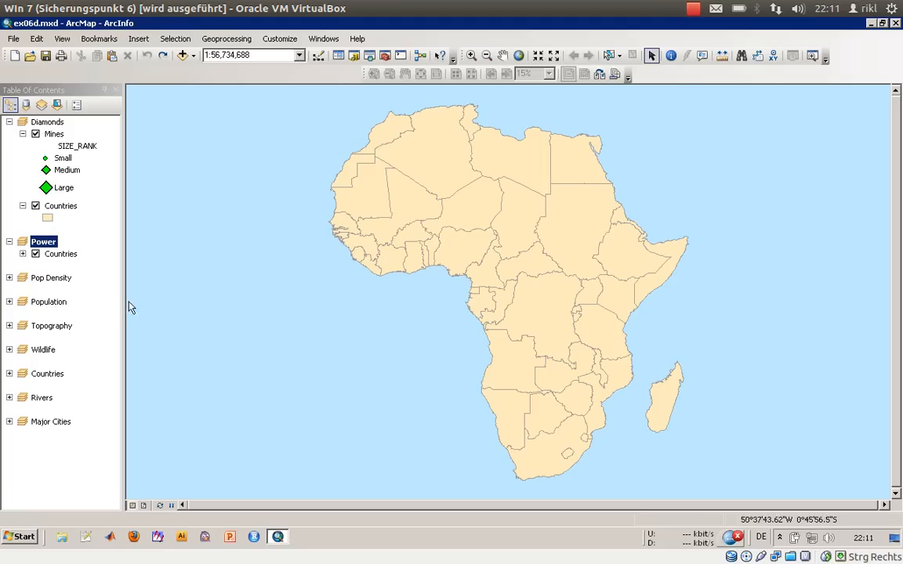
double_click(70, 254)
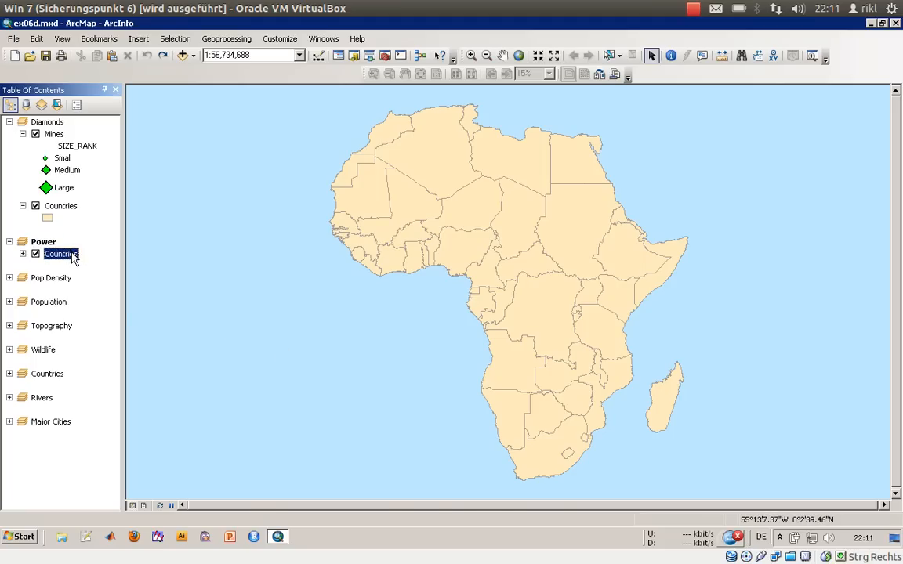
click(593, 439)
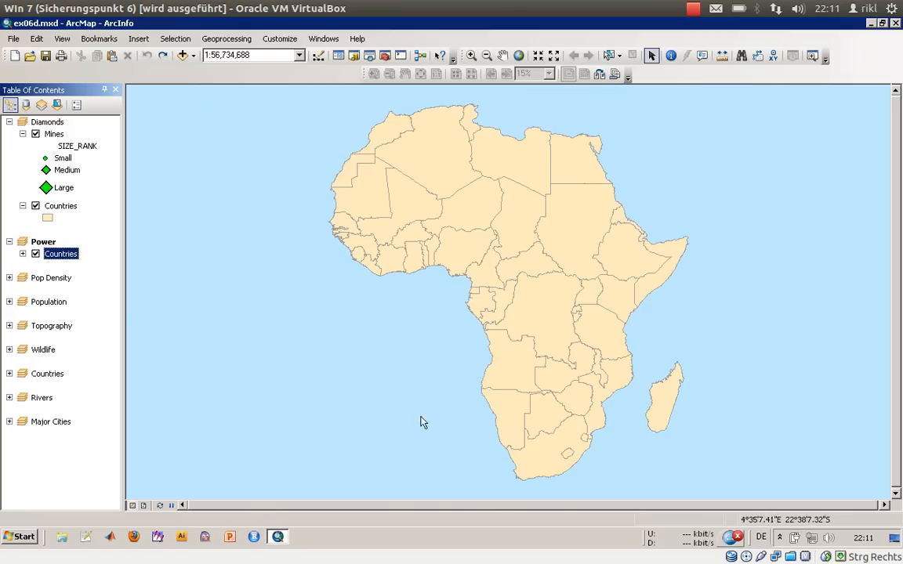
- Examine the attribute table of the Countries layer in the Power data frame, including its FOSSIL, HYDRO and OTHER fields
right_click(66, 256)
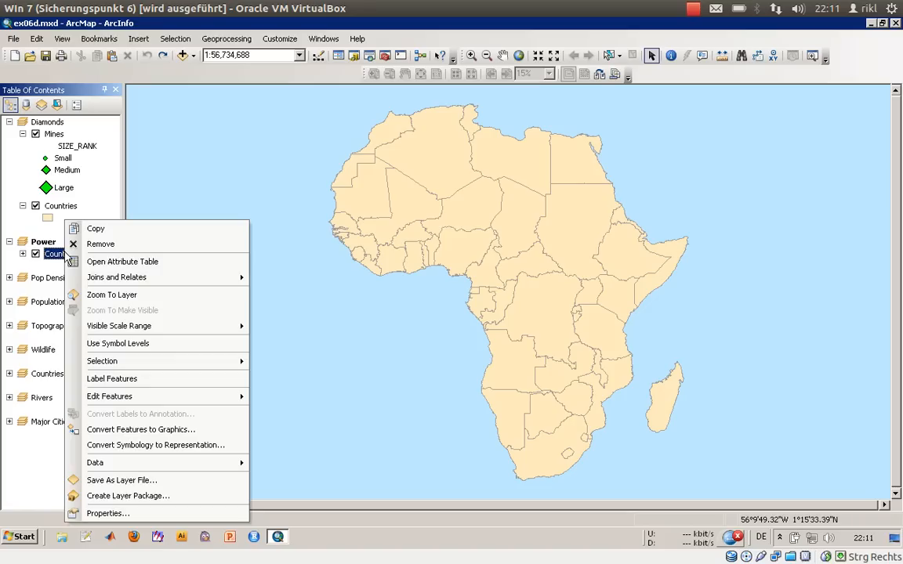
click(122, 261)
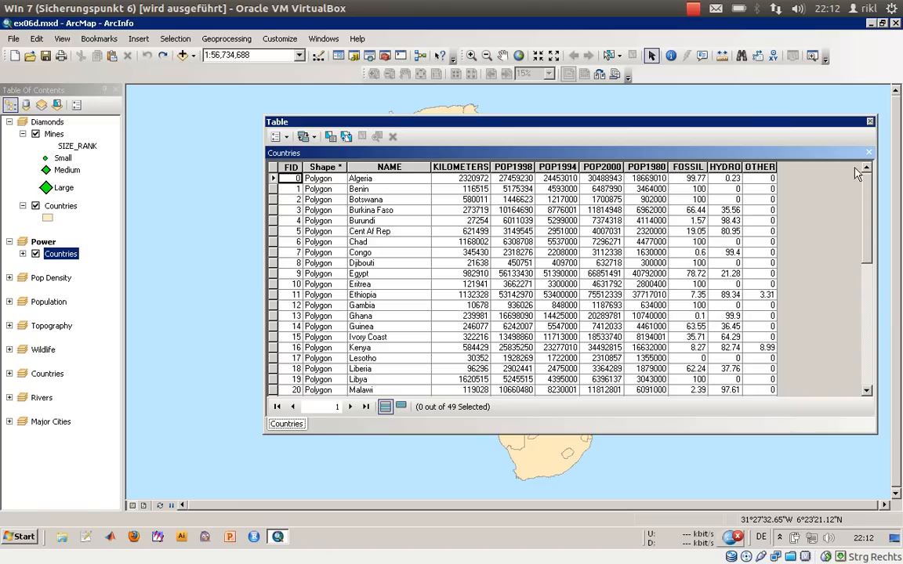
click(870, 123)
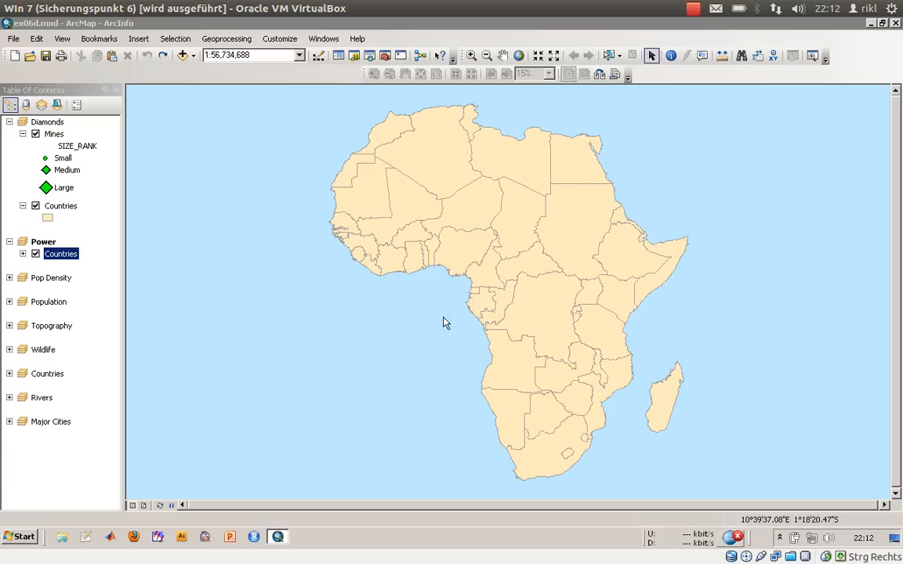
- Expand the Power frame's Countries layer, compare the chart types in its symbology and choose Pie charts
click(23, 254)
click(55, 253)
double_click(57, 256)
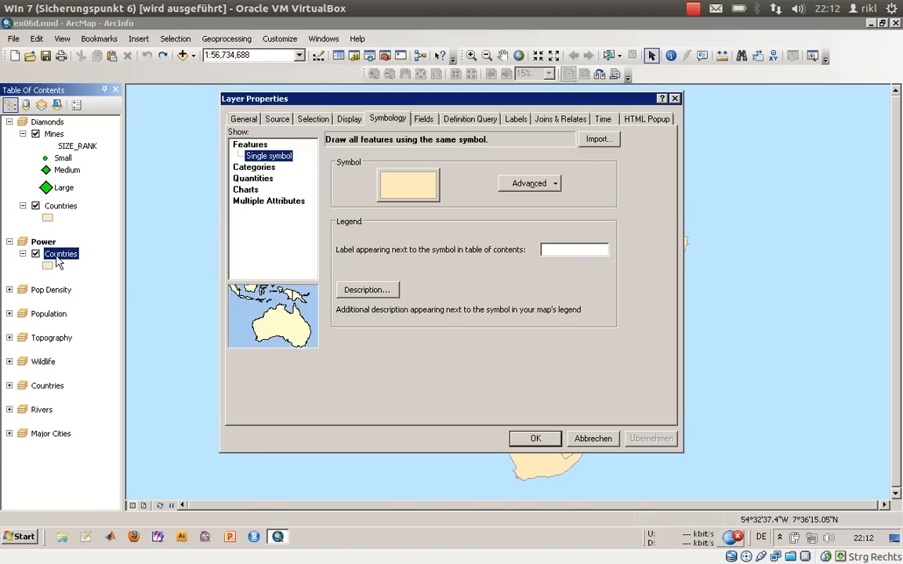
click(251, 191)
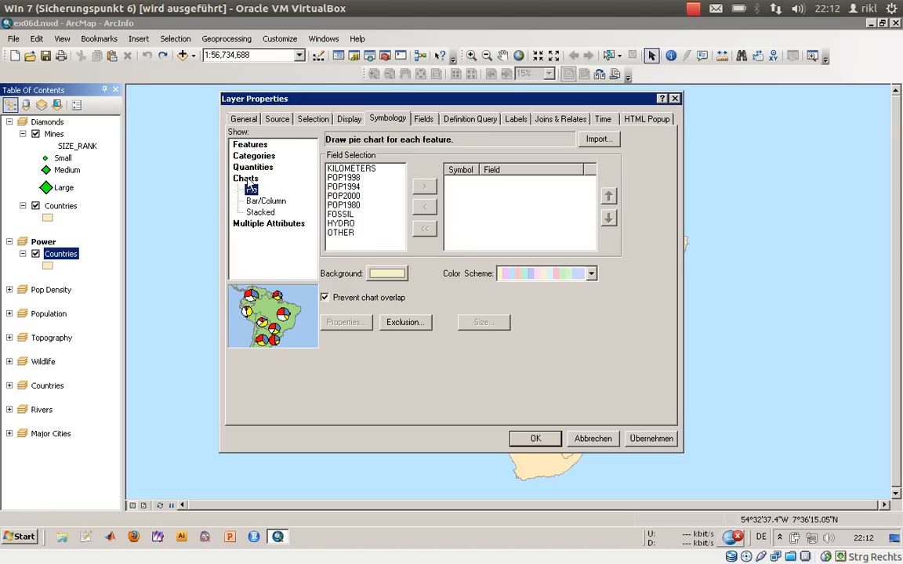
click(265, 203)
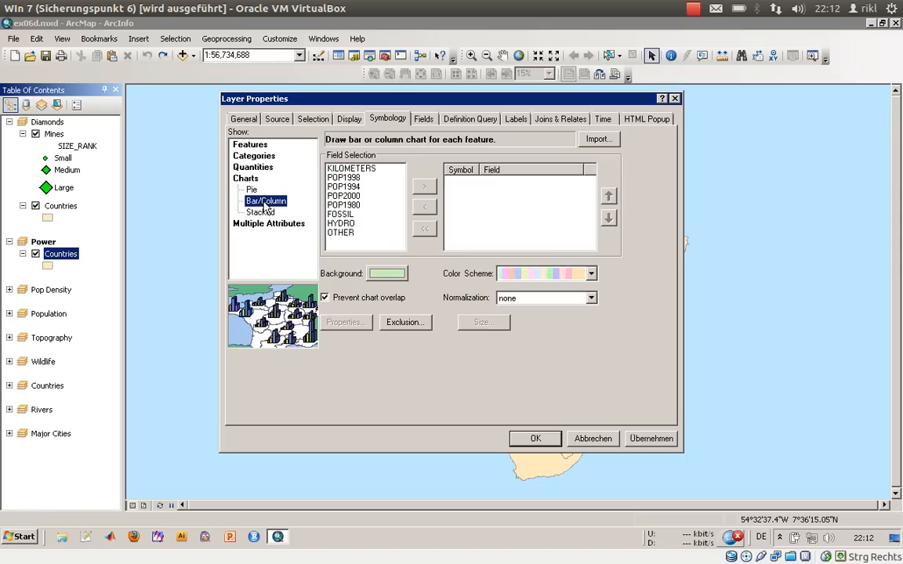
click(266, 213)
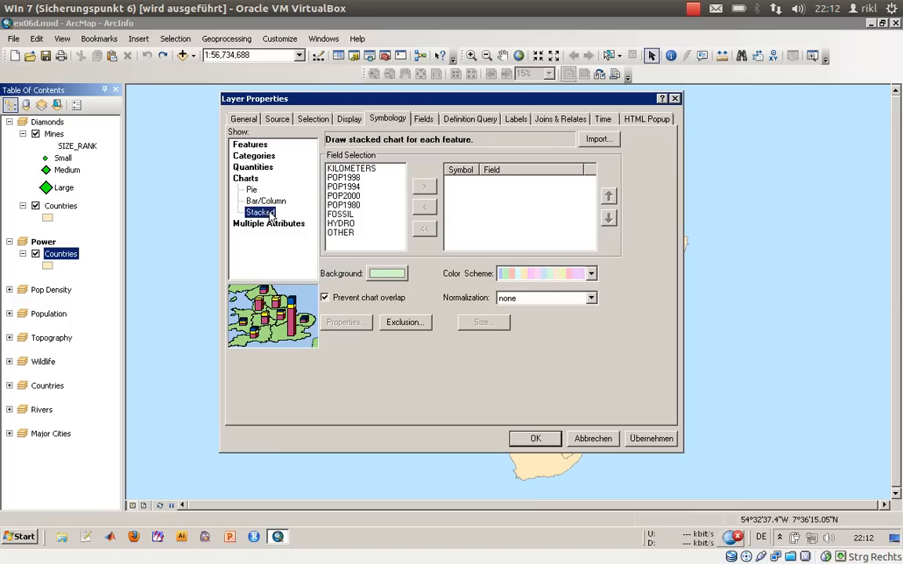
click(252, 191)
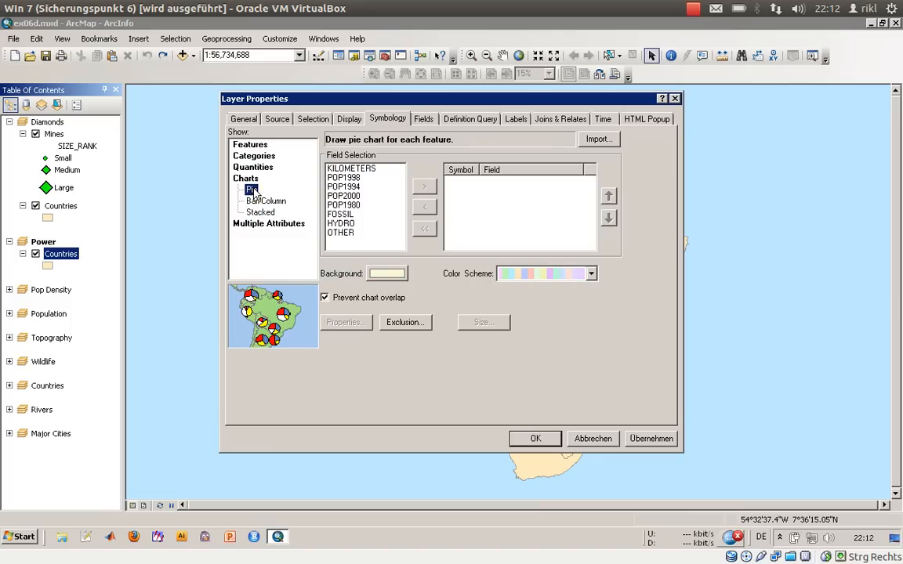
- Add the FOSSIL, HYDRO and OTHER fields to the pie chart
click(345, 214)
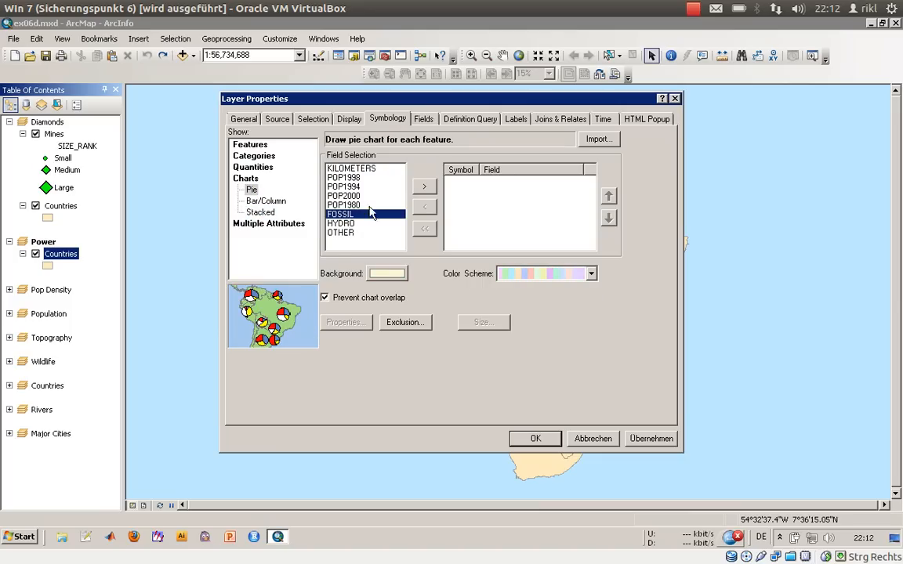
click(423, 187)
click(424, 188)
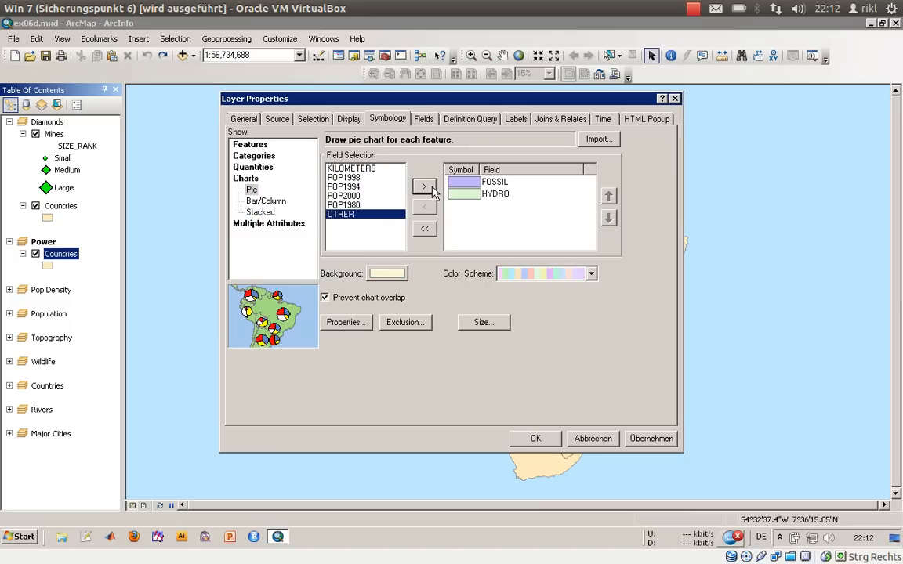
click(424, 187)
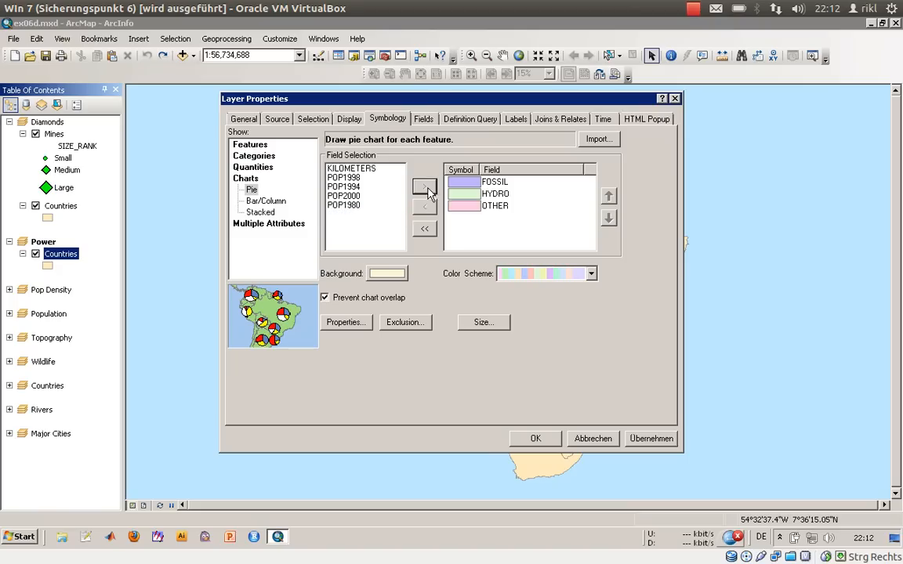
- Change the fill color of the FOSSIL pie chart symbol to bright red
double_click(470, 185)
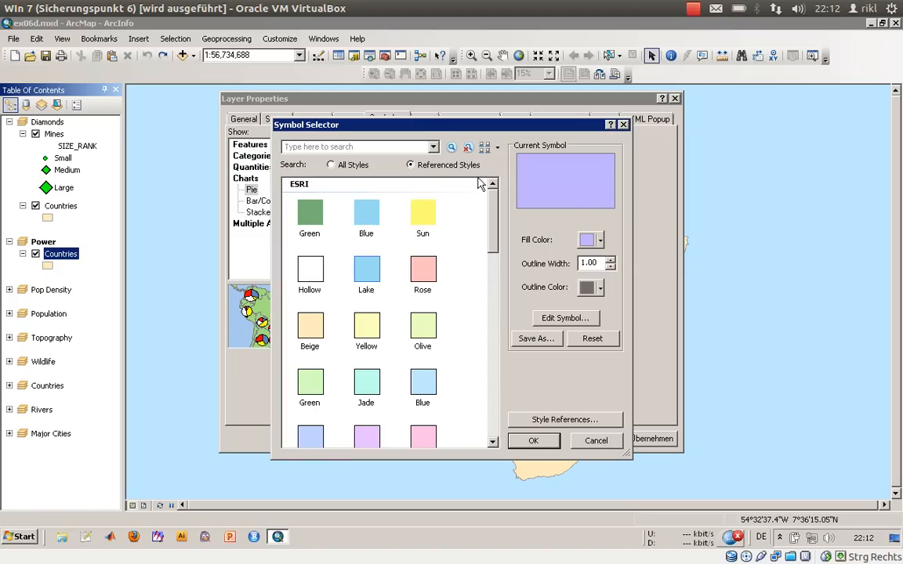
click(593, 240)
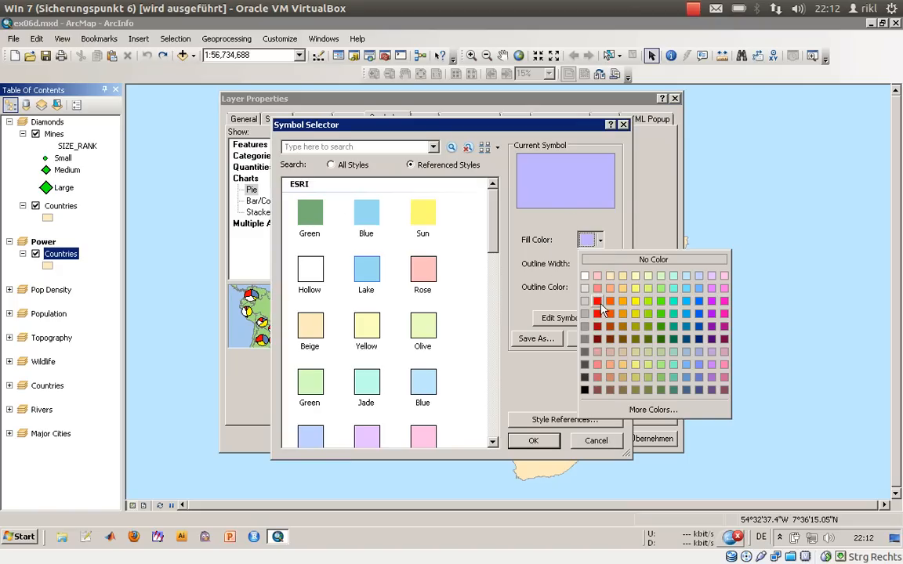
click(597, 301)
click(533, 440)
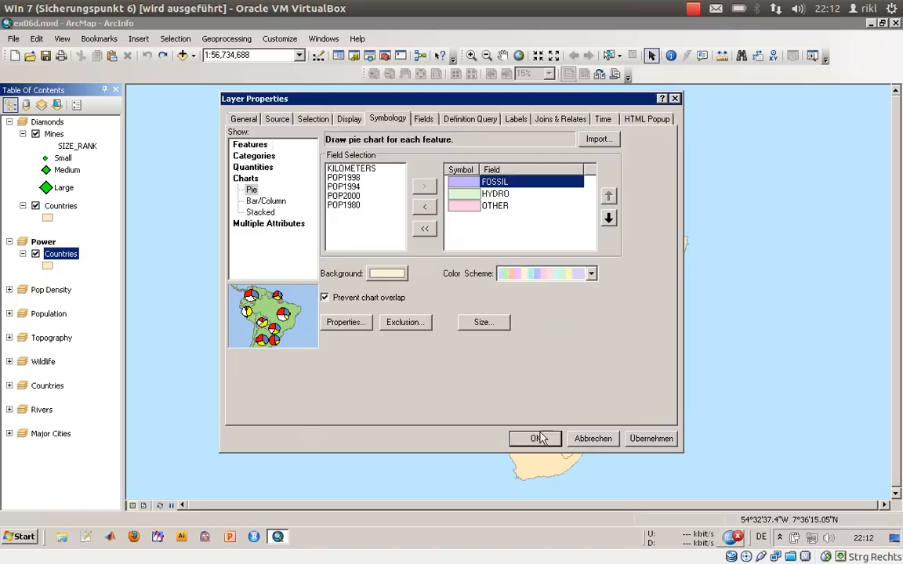
- Change the HYDRO pie chart symbol to a dark green fill based on the ESRI Green symbol
click(482, 195)
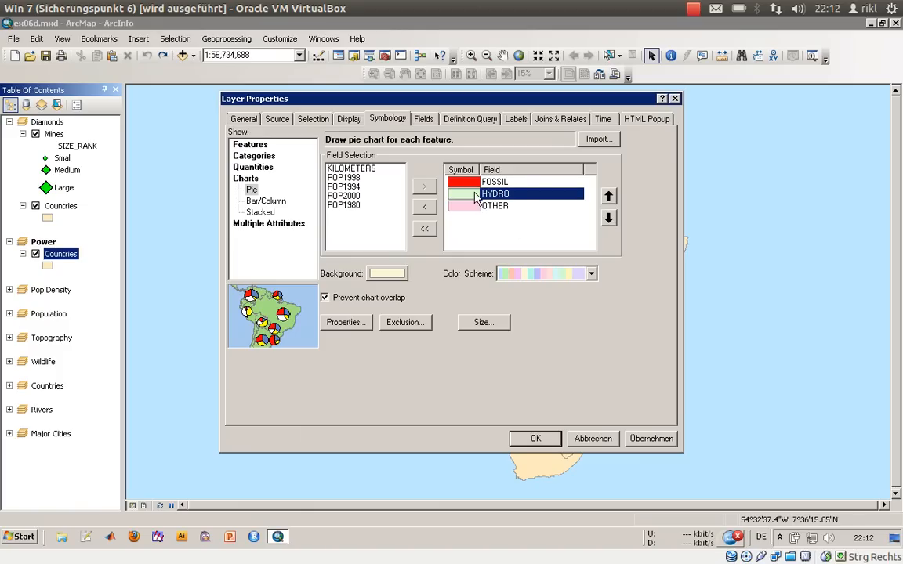
double_click(474, 197)
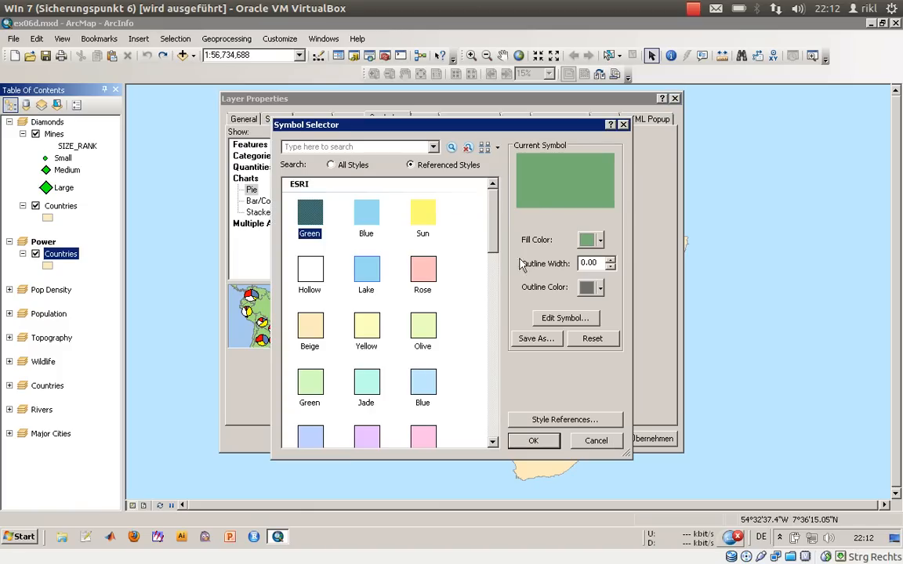
click(594, 240)
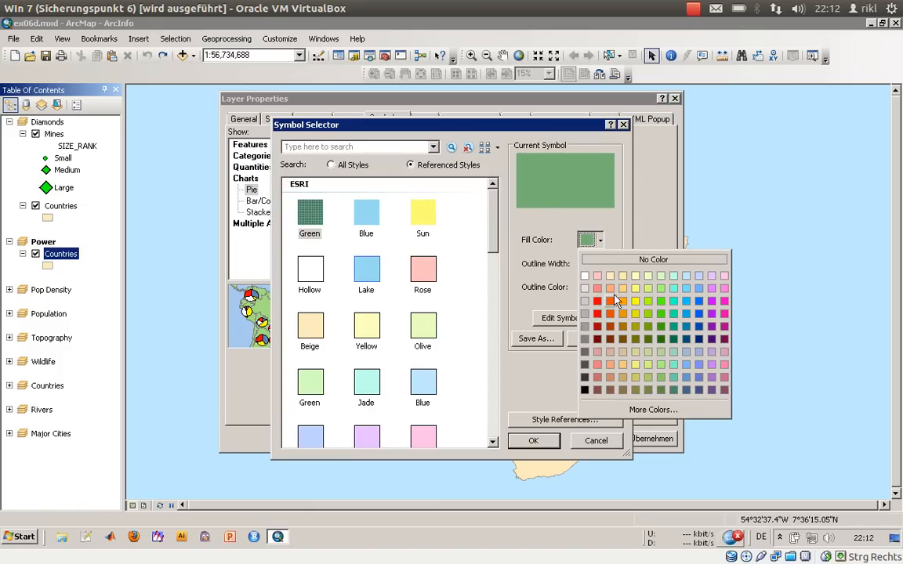
click(660, 314)
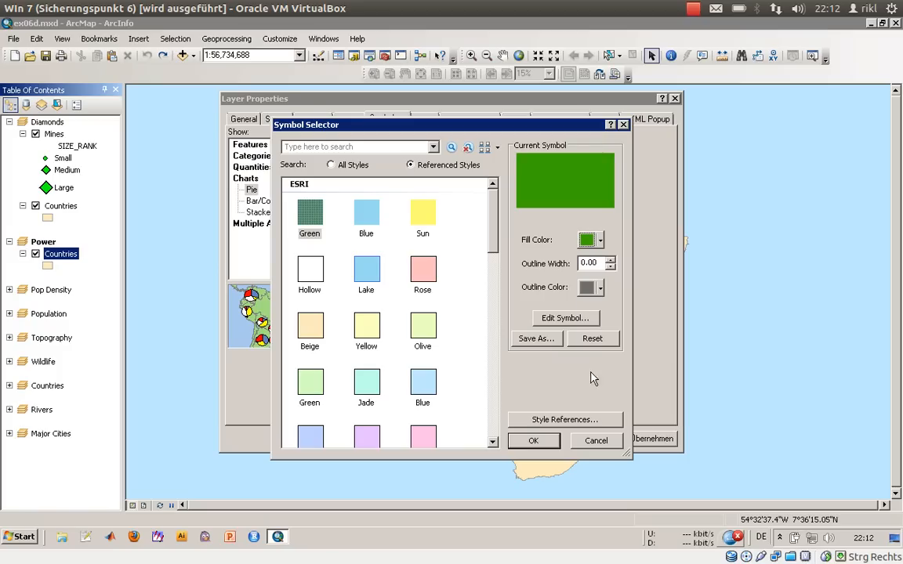
click(536, 439)
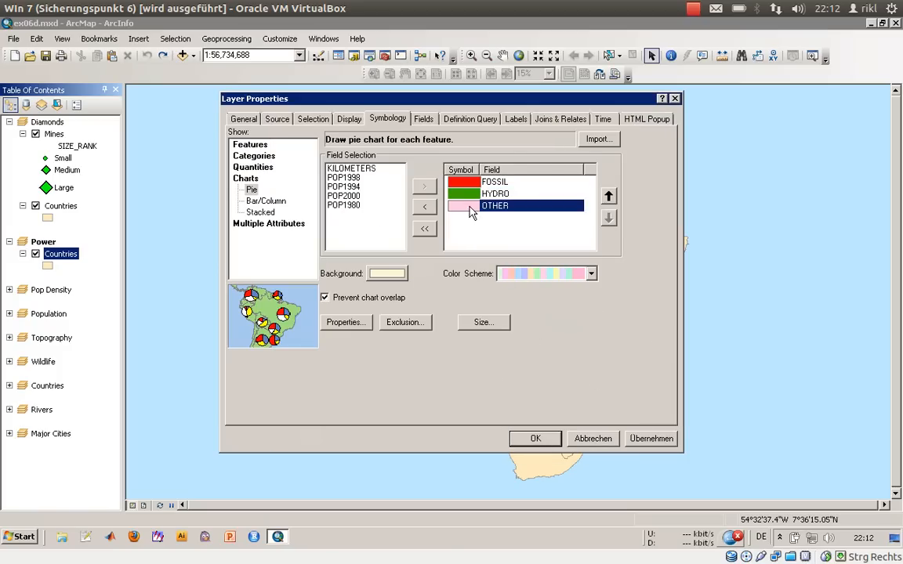
- Change the fill color of the OTHER pie chart symbol to light gray and apply the symbology to the map
double_click(474, 206)
click(594, 240)
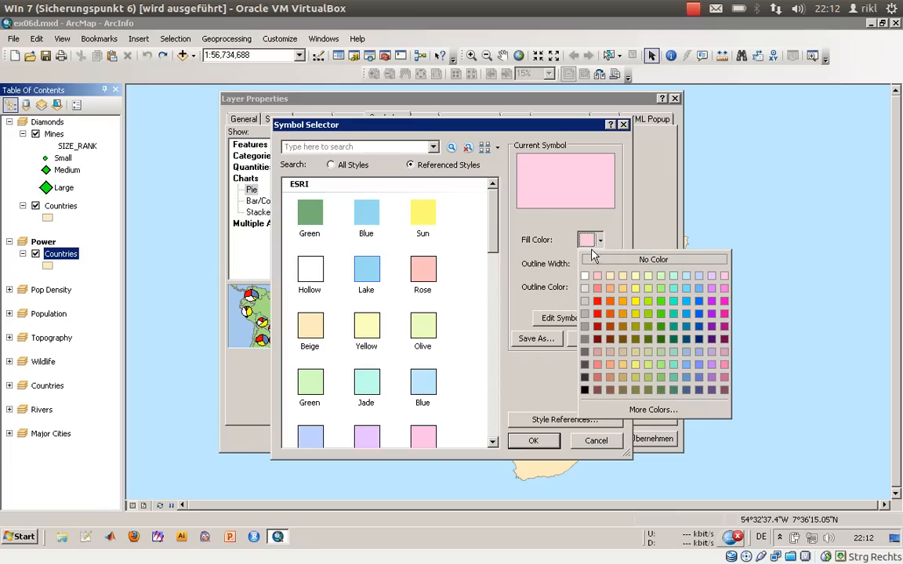
click(588, 288)
click(532, 439)
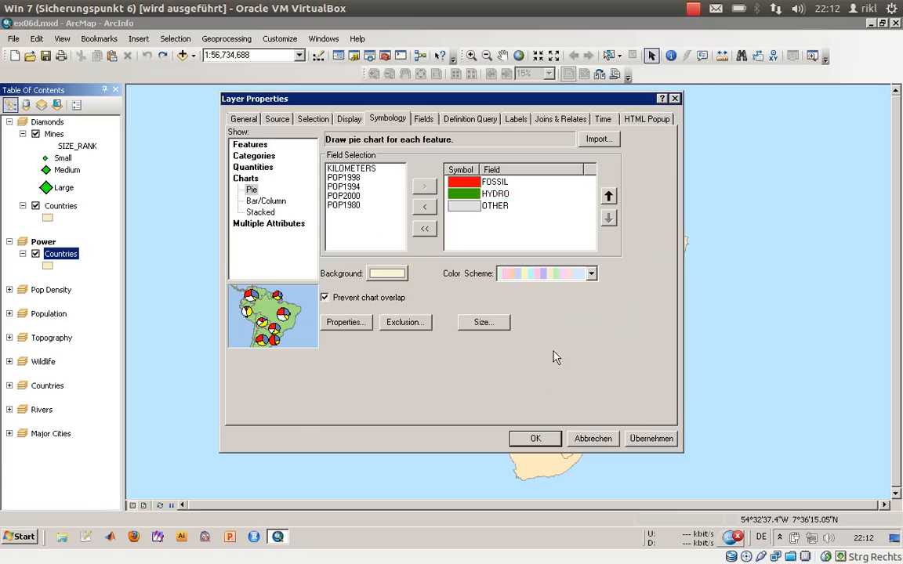
click(525, 440)
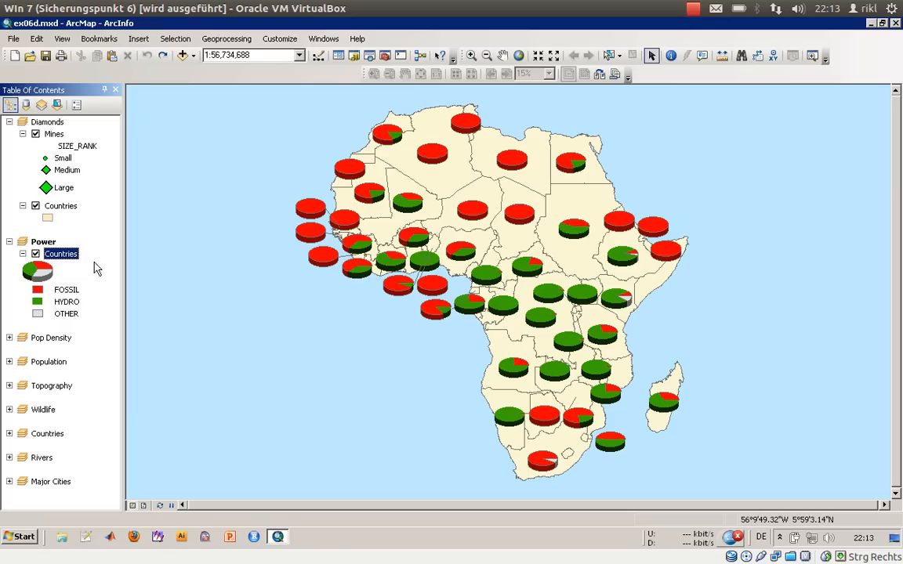
- Set the fixed size of the pie charts on the Power frame's Countries layer to 16 pts and apply it
double_click(69, 257)
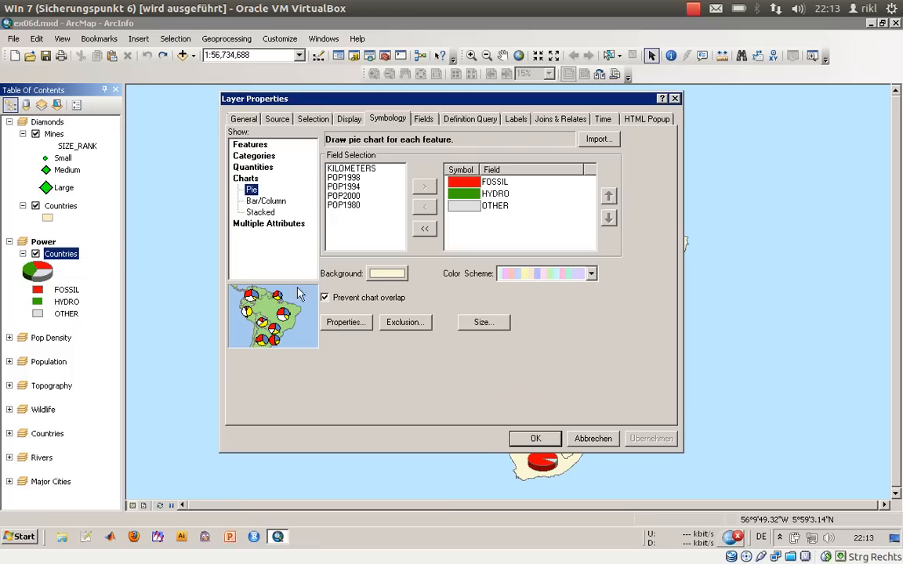
click(480, 323)
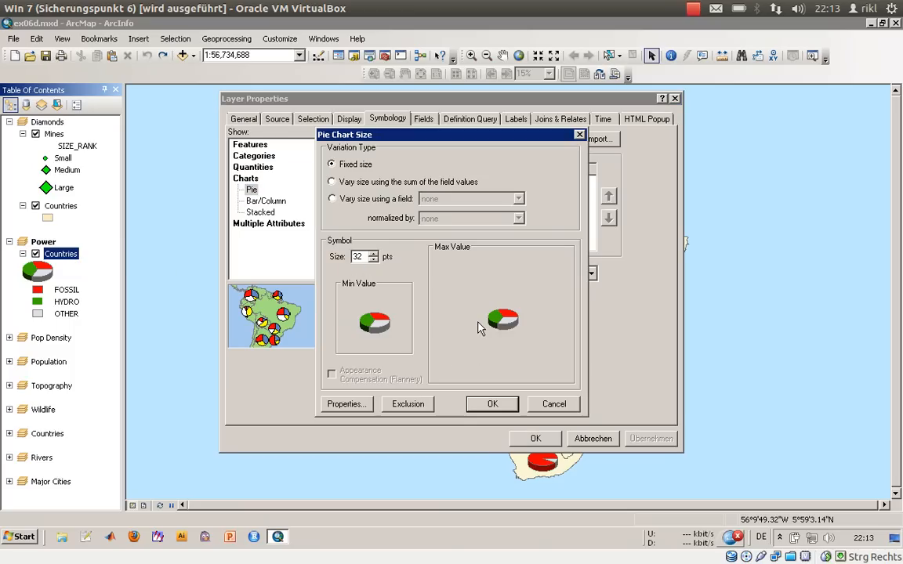
double_click(359, 256)
text(16)
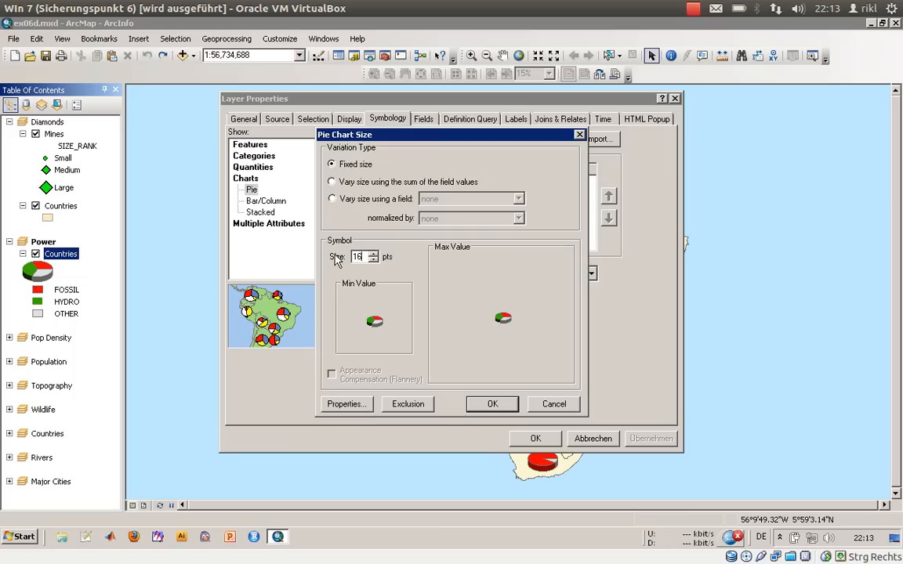
click(492, 403)
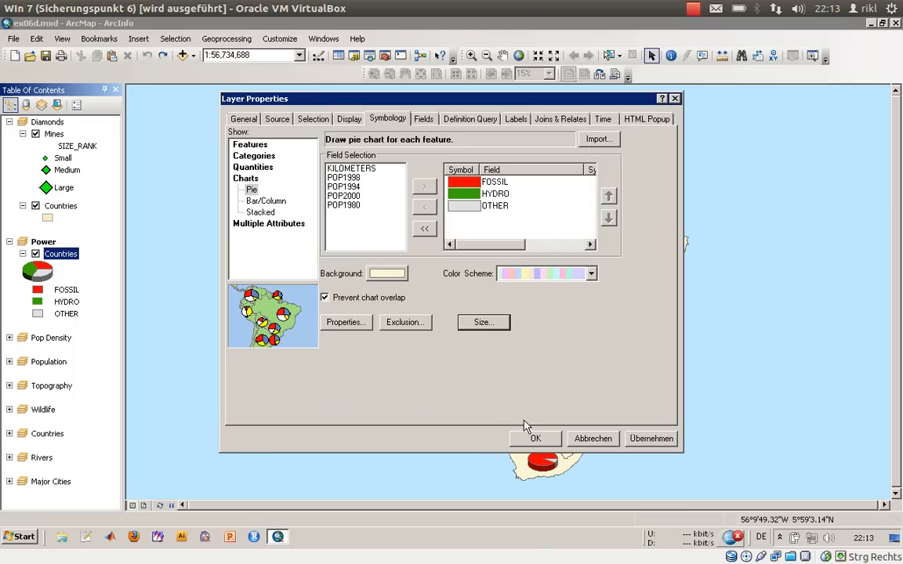
click(535, 438)
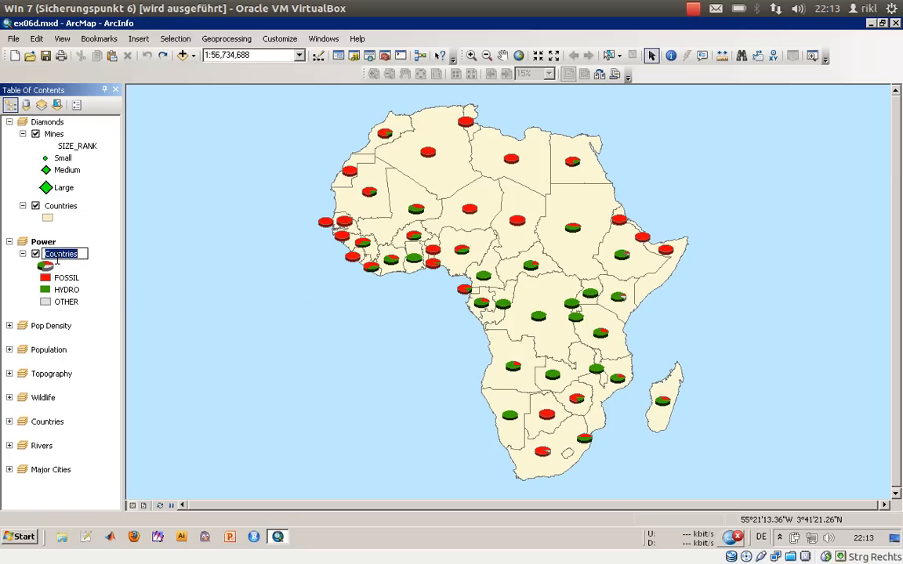
- Turn off the 3-D display of the pie charts, switch their orientation to Geographic and apply the changes
double_click(67, 256)
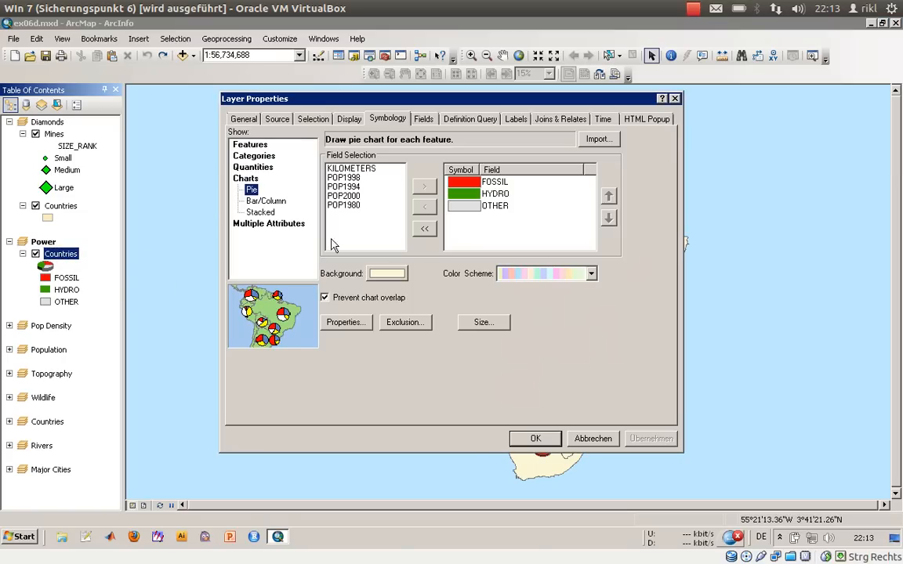
click(480, 320)
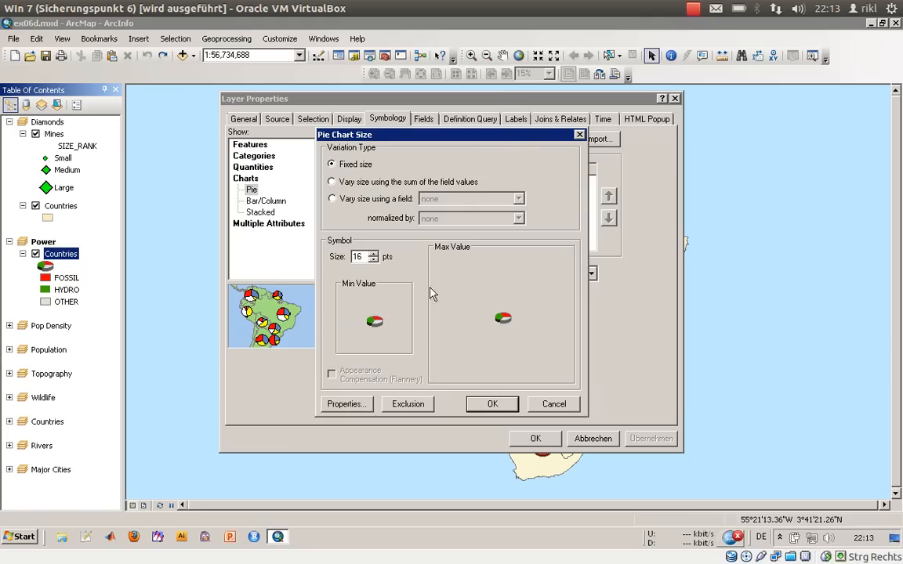
click(345, 403)
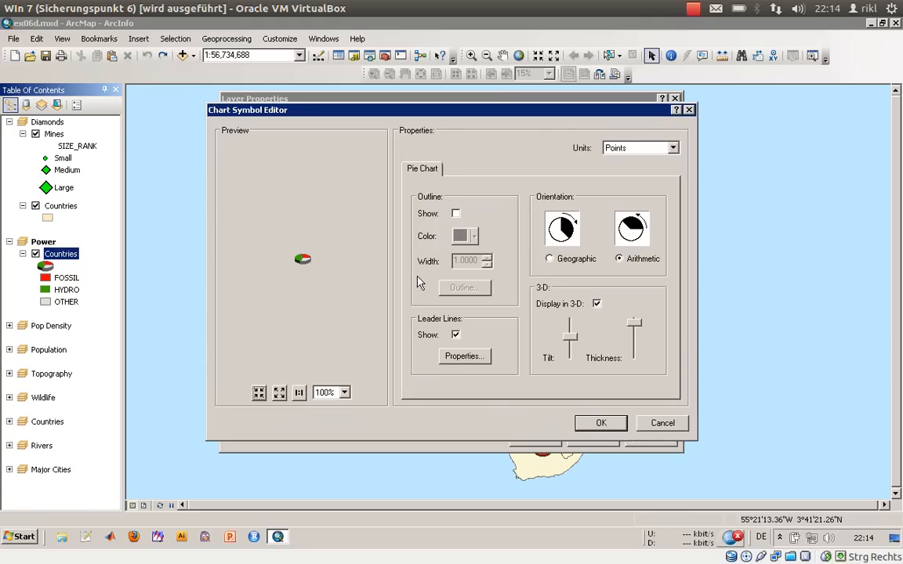
click(596, 303)
click(549, 260)
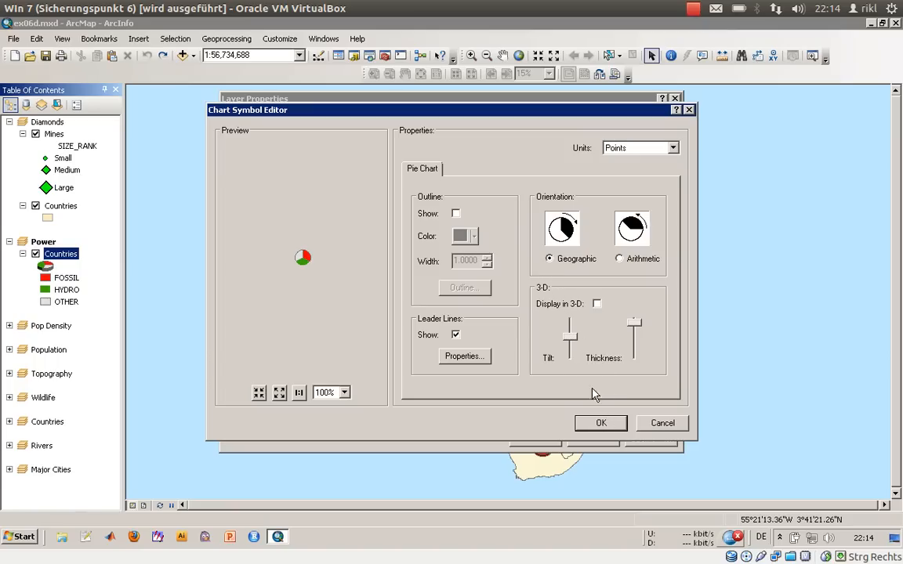
click(599, 423)
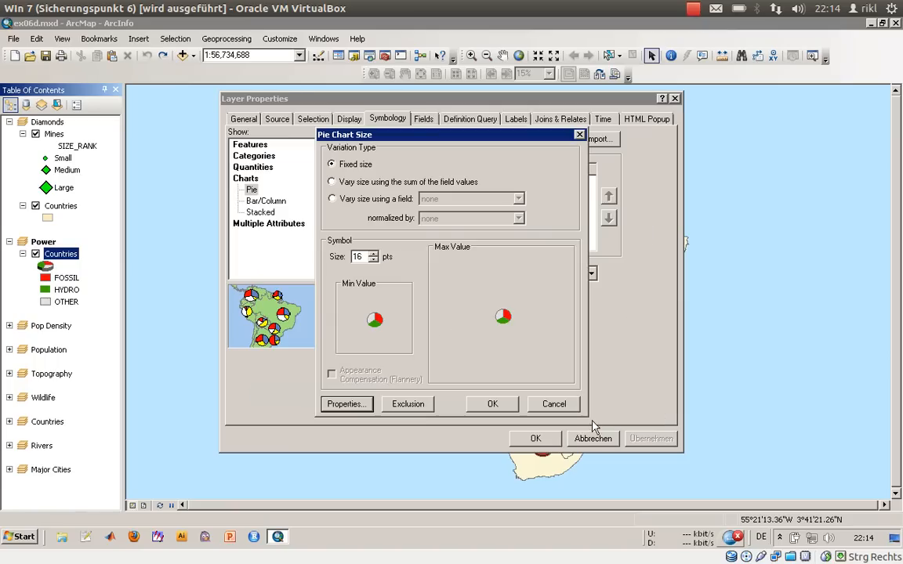
click(492, 402)
click(536, 438)
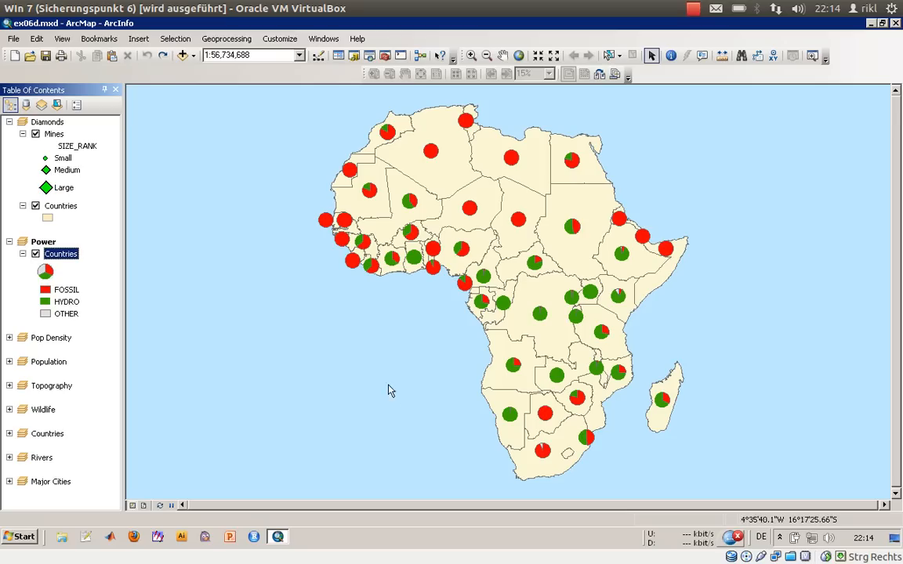
- Change the background symbol of the Power frame's Countries pie chart layer to the ESRI Lake symbol and apply it
double_click(67, 254)
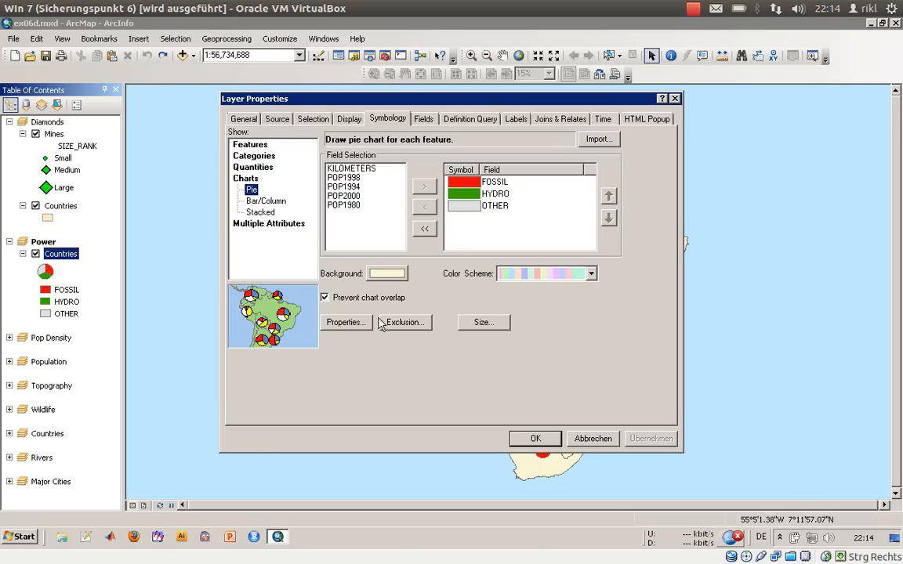
click(396, 275)
click(367, 268)
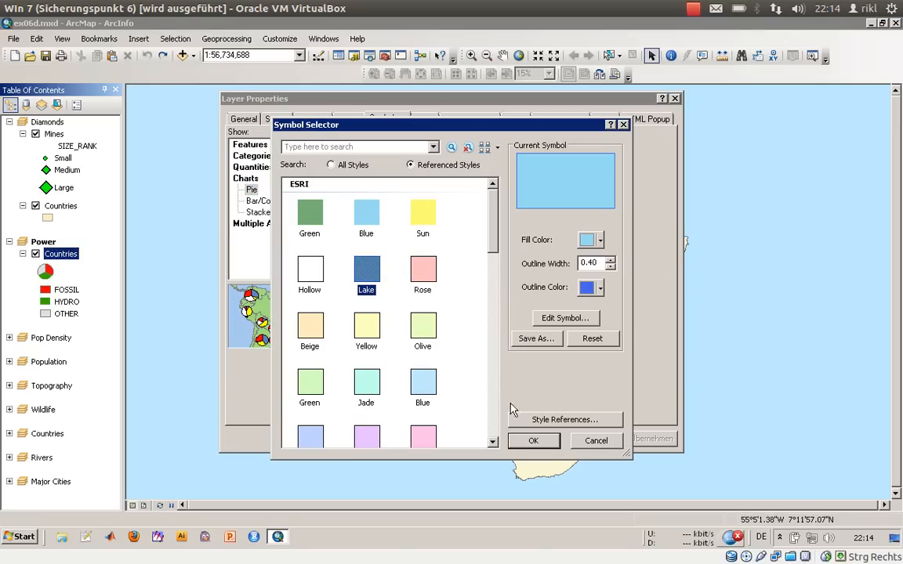
click(532, 440)
click(533, 438)
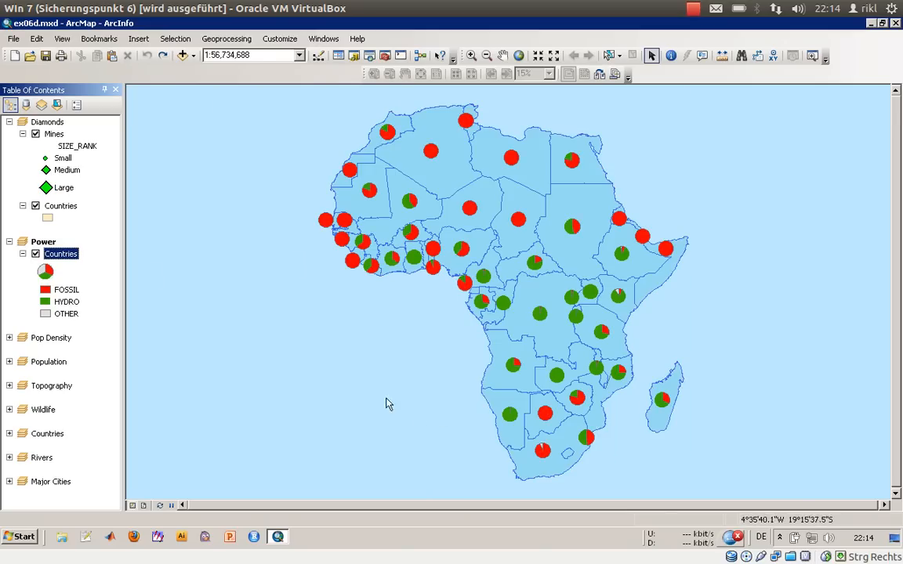
- Set the fill color of the Power countries' background symbol to a light orange-beige and apply it to the map
double_click(49, 252)
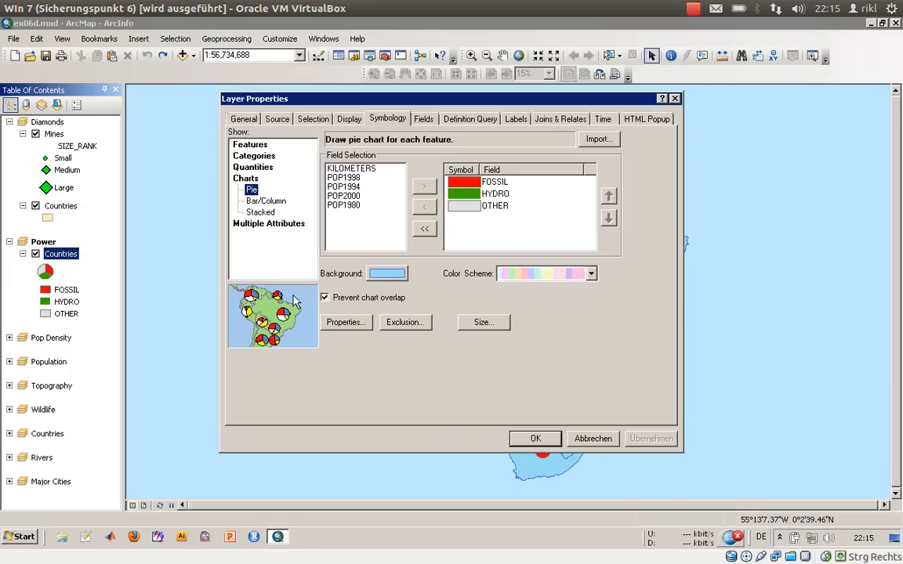
click(387, 273)
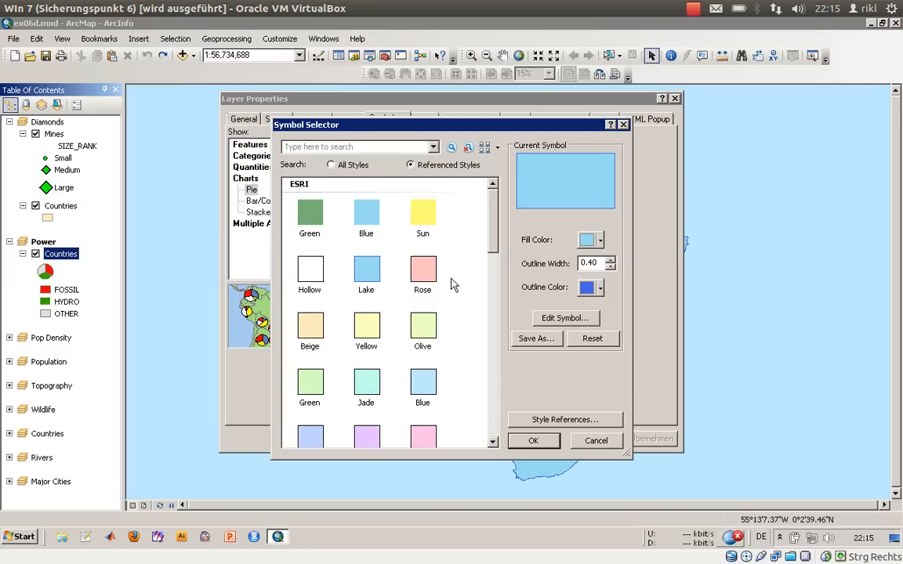
click(592, 243)
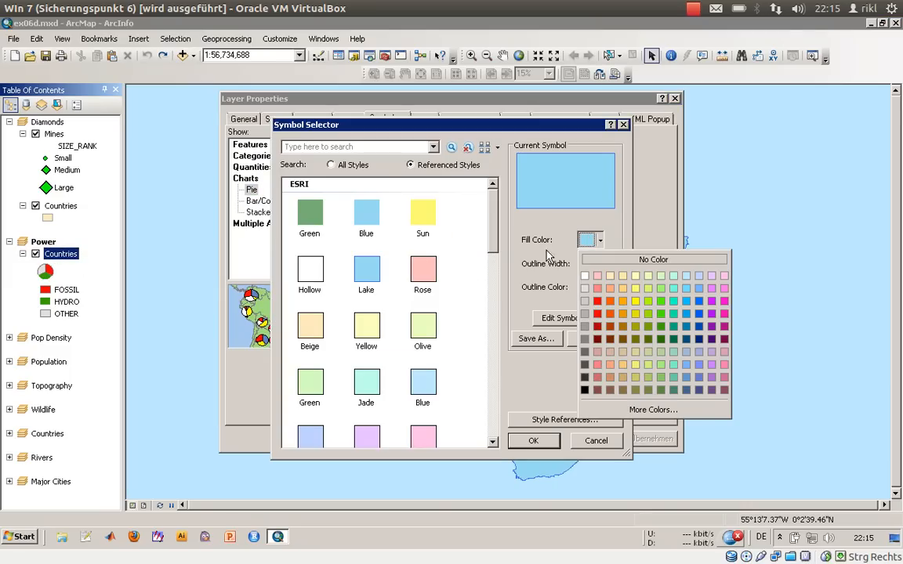
click(626, 277)
click(524, 440)
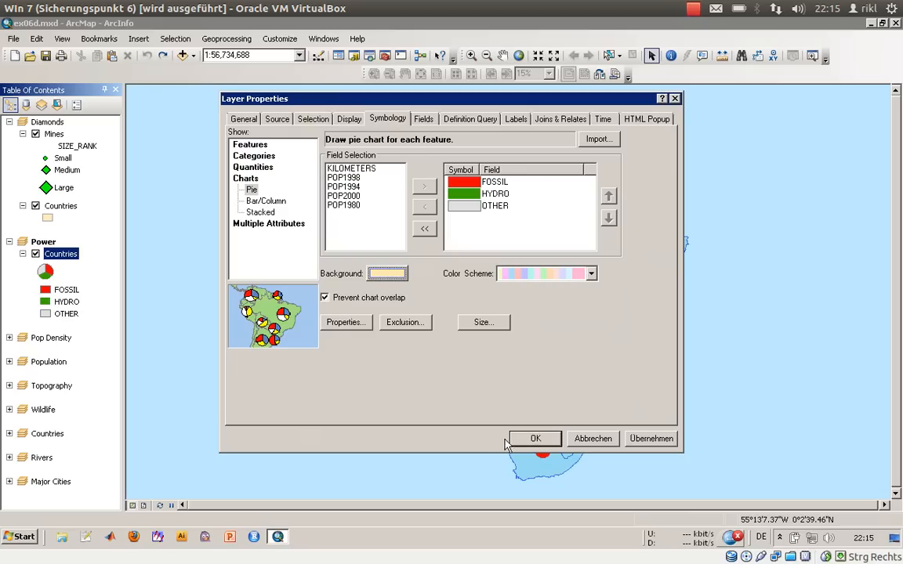
click(517, 441)
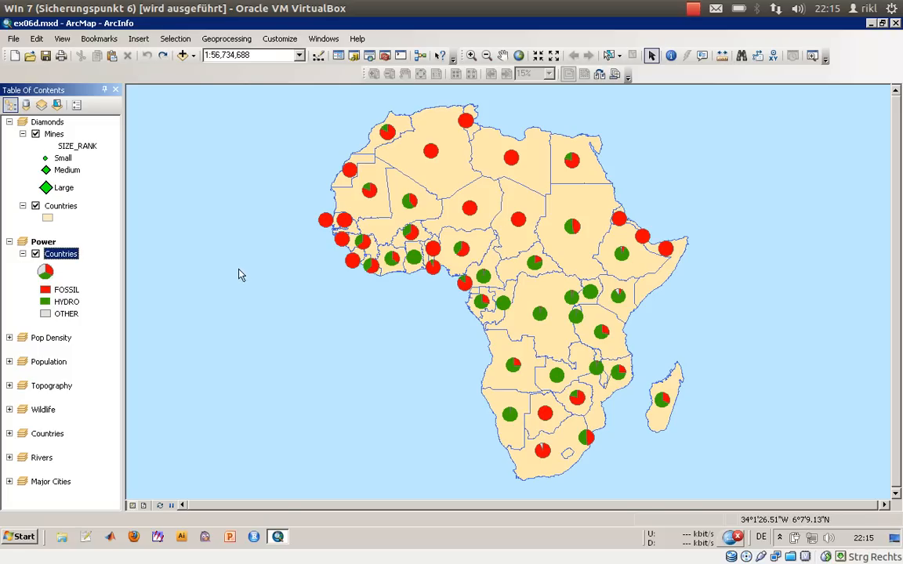
- Switch to the page layout and set up a map export in PDF format into the ArcGIS Tutorial folder on the Desktop
click(144, 506)
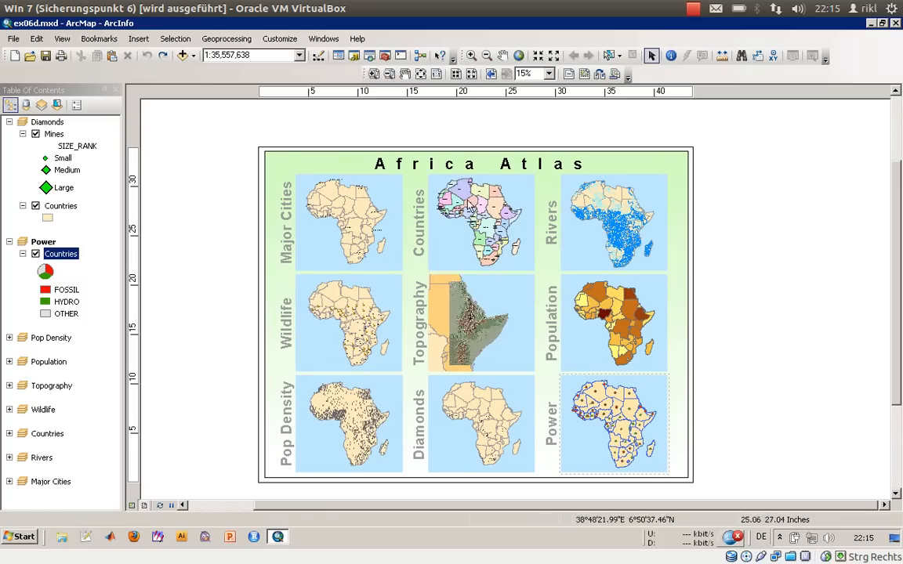
click(15, 39)
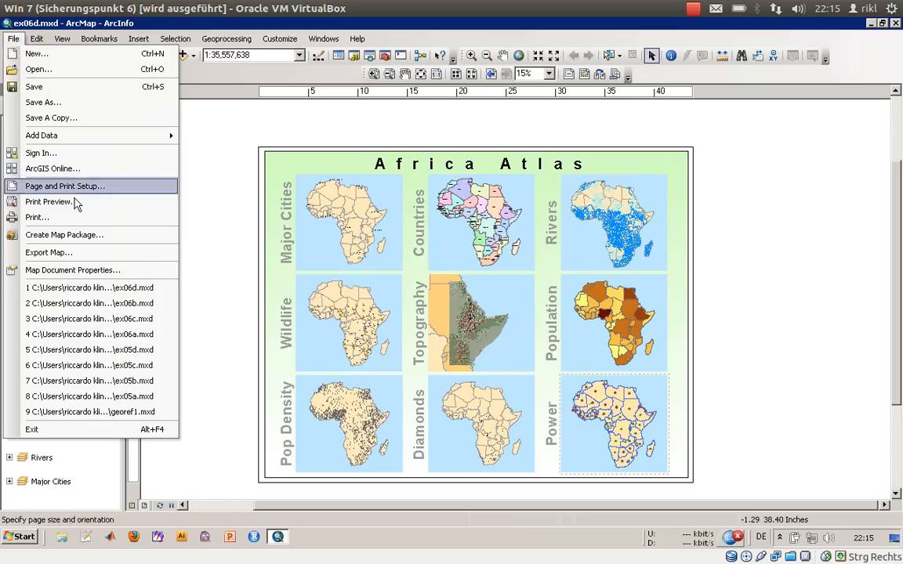
click(82, 254)
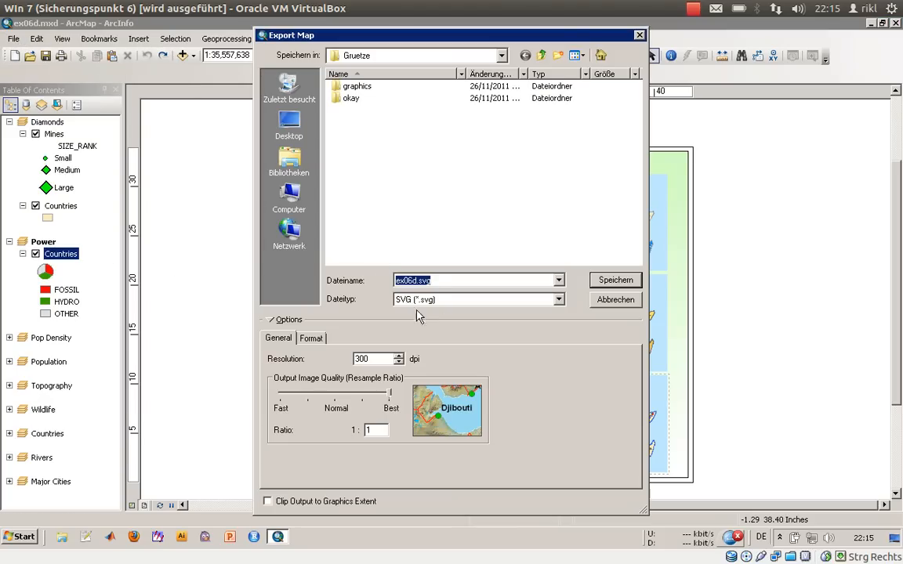
click(442, 301)
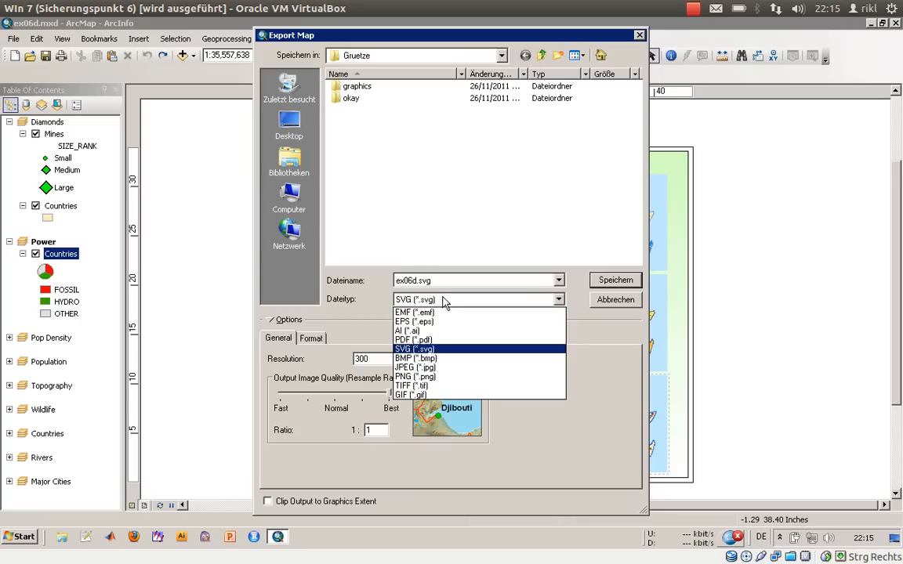
click(434, 342)
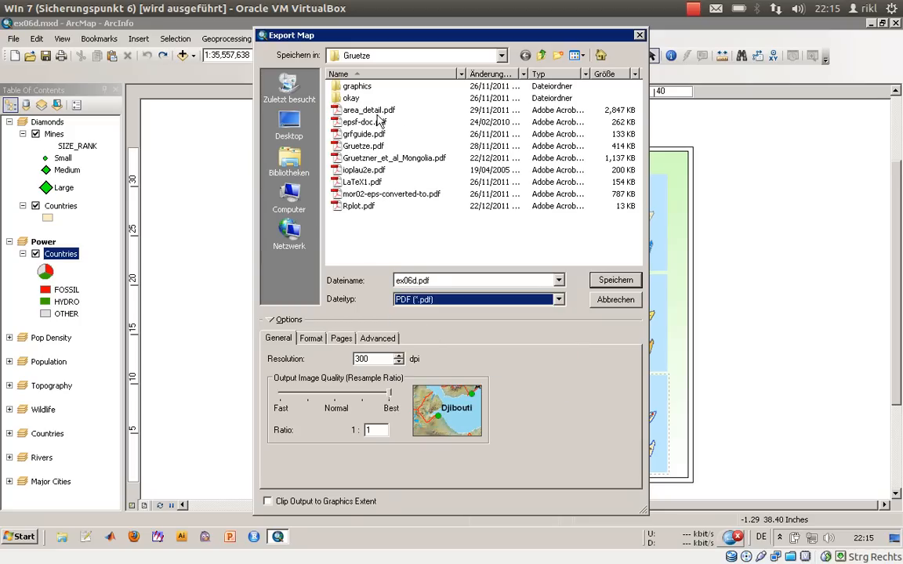
click(544, 58)
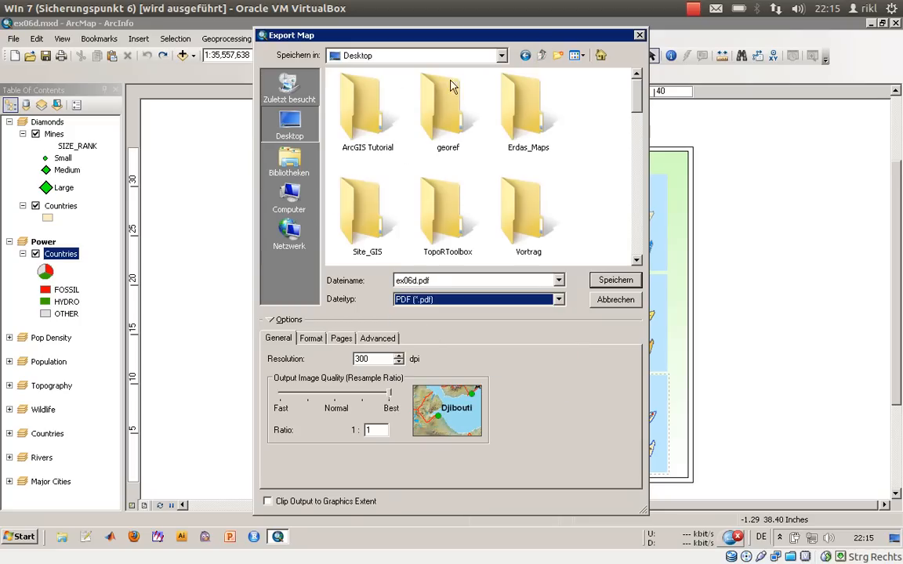
double_click(367, 106)
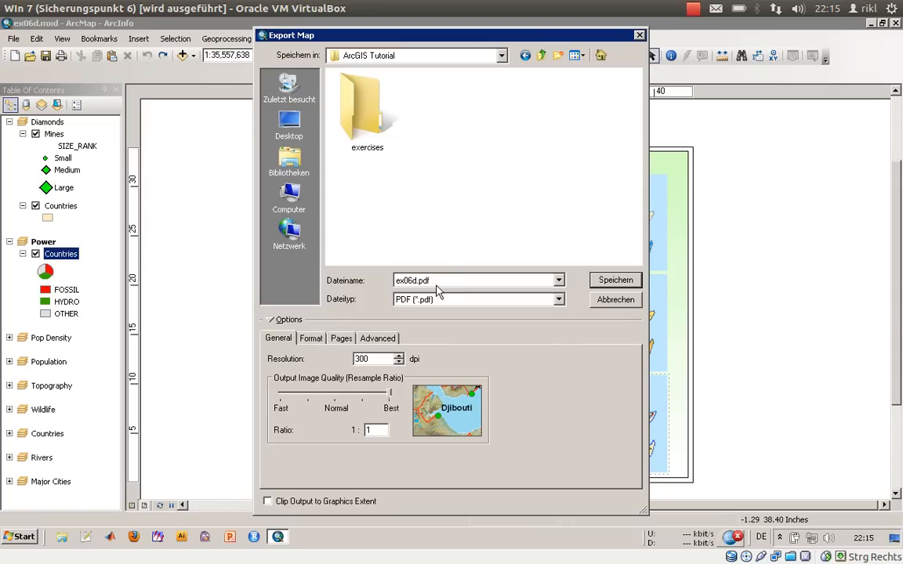
- Set the PDF resolution to 150 dpi, clip the output to the graphics extent, review the other export options and export ex06d.pdf
double_click(413, 282)
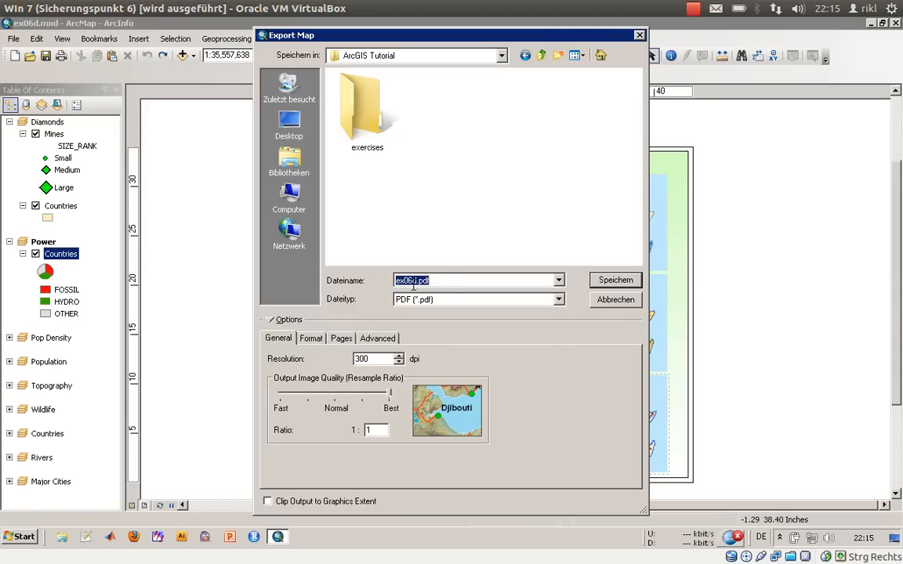
double_click(369, 359)
text(150)
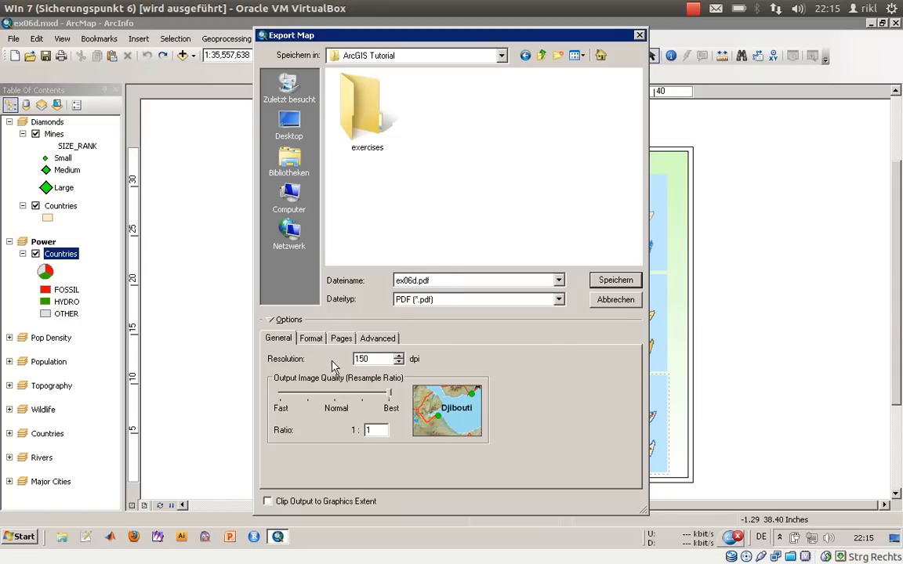
click(267, 501)
click(311, 342)
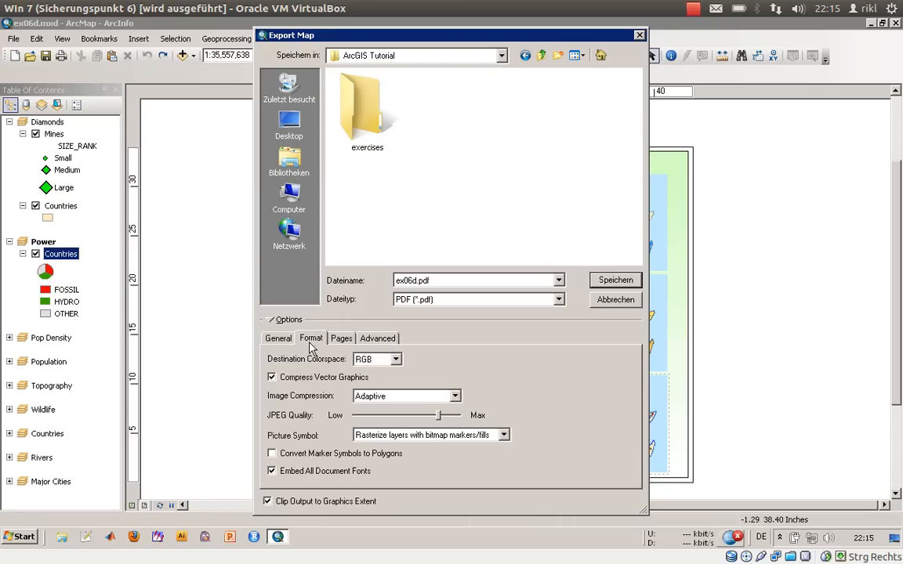
click(340, 339)
click(371, 341)
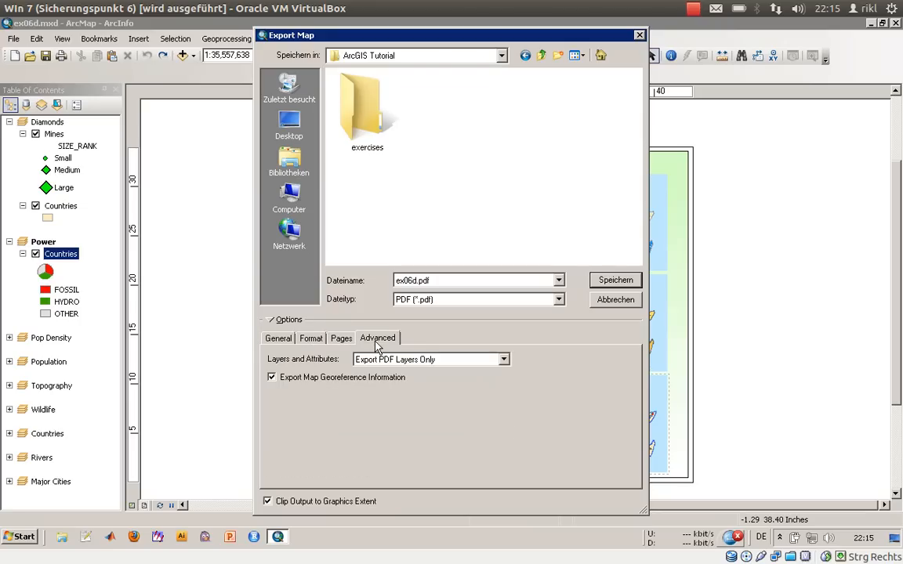
click(279, 341)
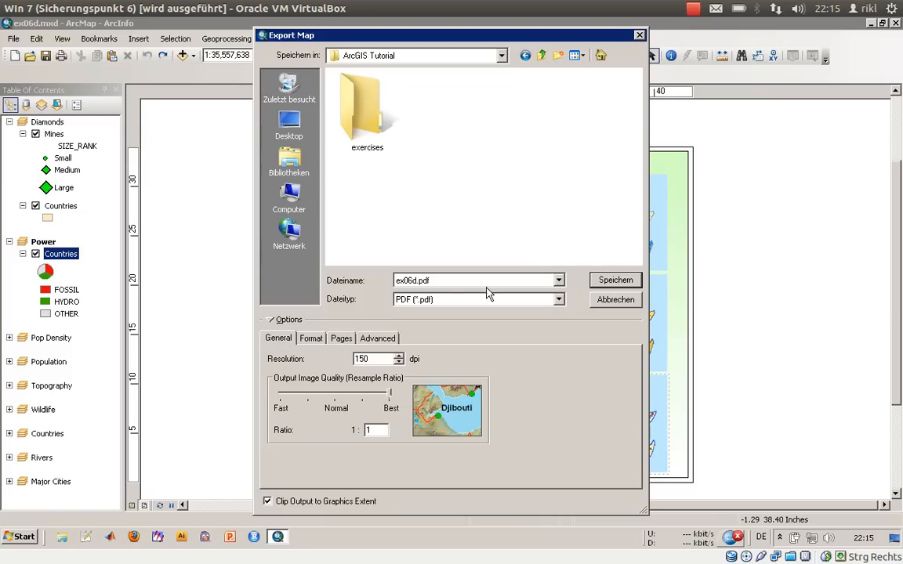
click(615, 281)
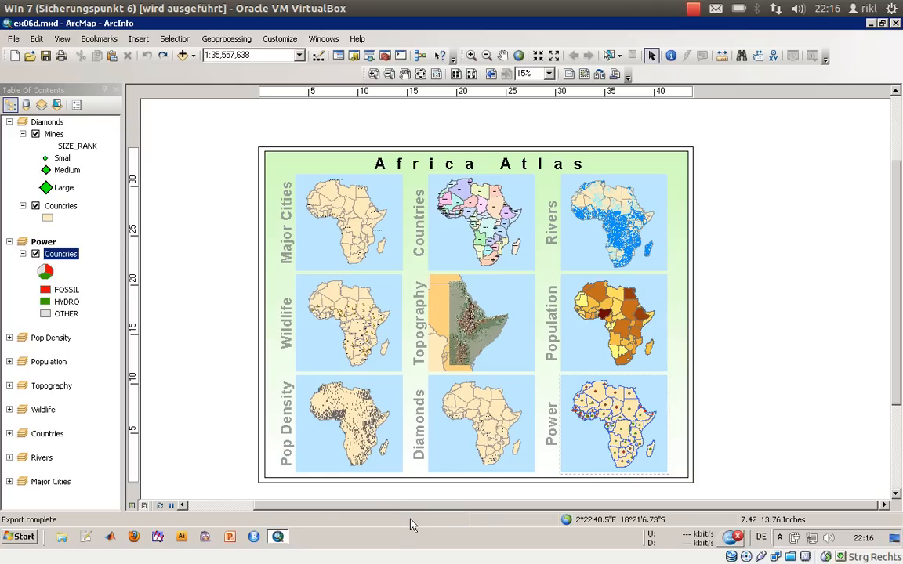
- Switch to Windows Explorer and open the exported ex06d.pdf from the ArcGIS Tutorial folder on the Desktop in Adobe Acrobat
key(super)
click(63, 538)
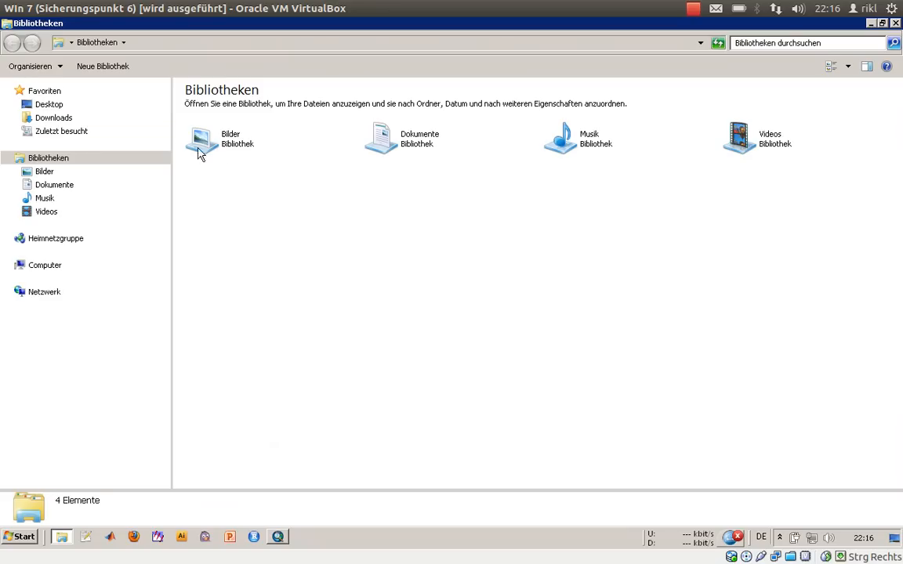
click(50, 105)
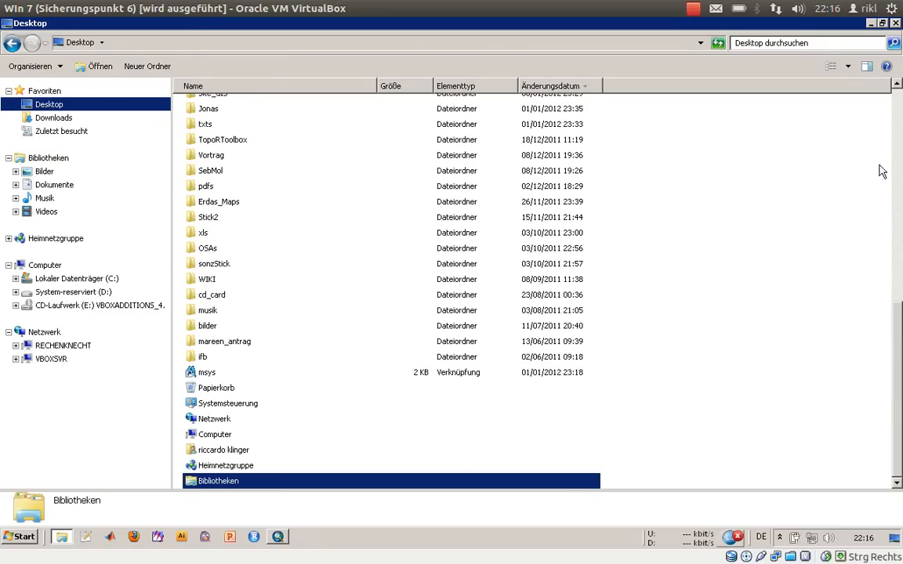
click(890, 126)
scroll(889, 131, up, 8)
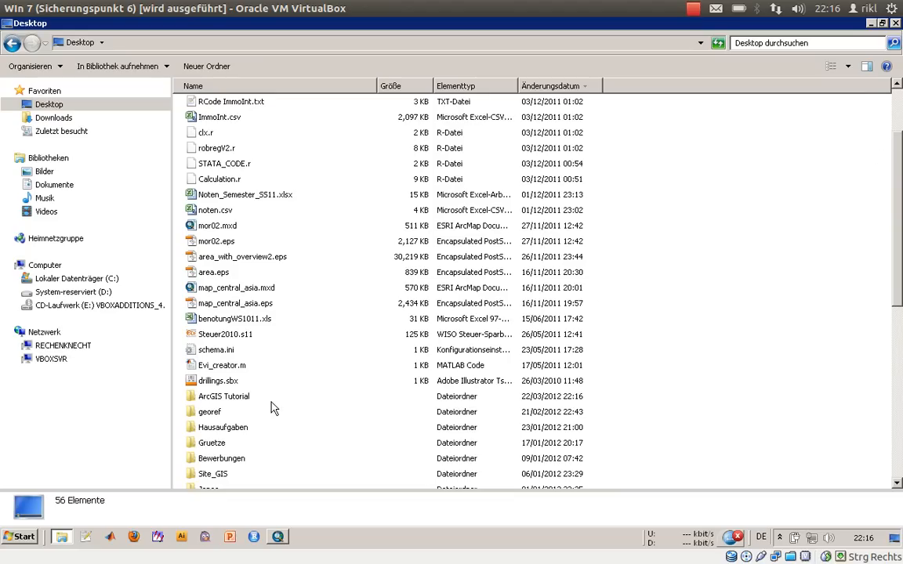
double_click(202, 396)
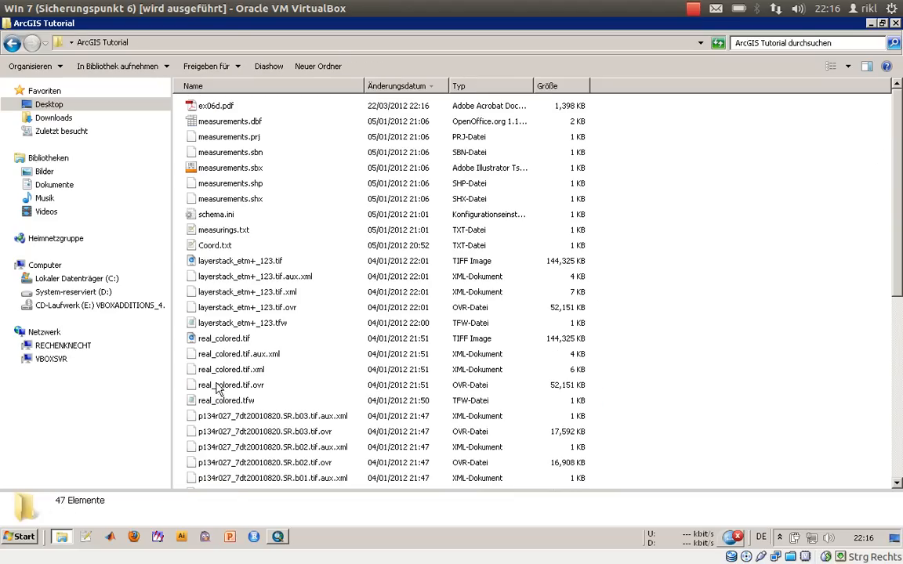
click(198, 106)
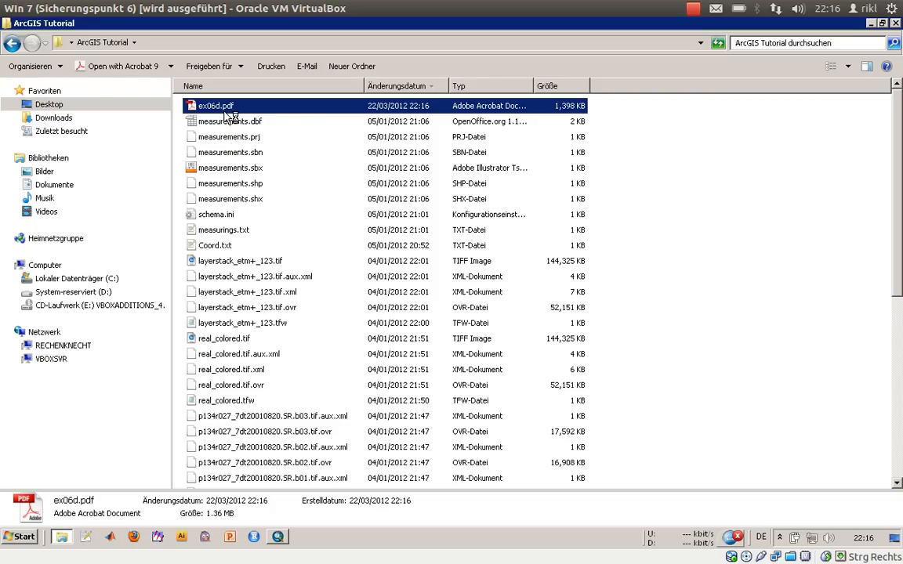
double_click(225, 110)
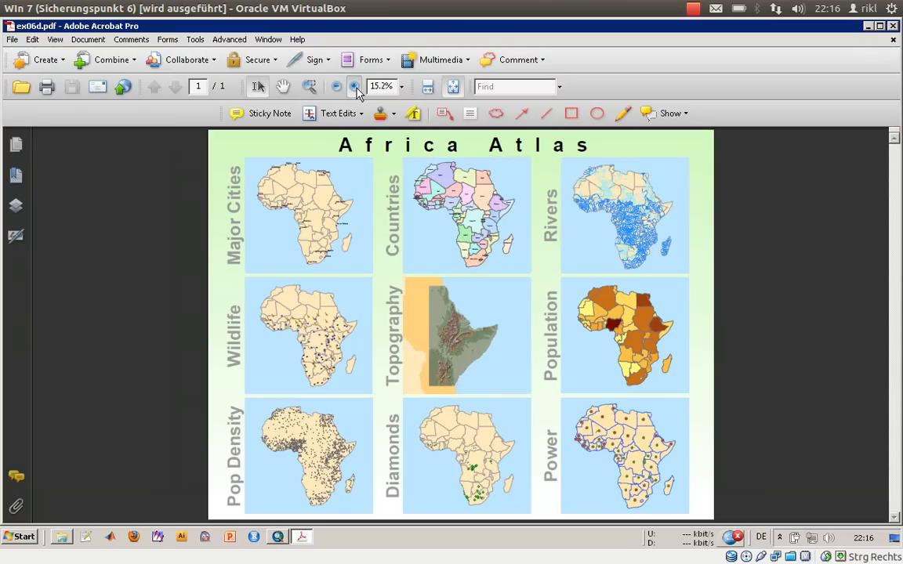
- Examine the Major Cities and Wildlife maps of the exported PDF at 100% magnification
click(354, 87)
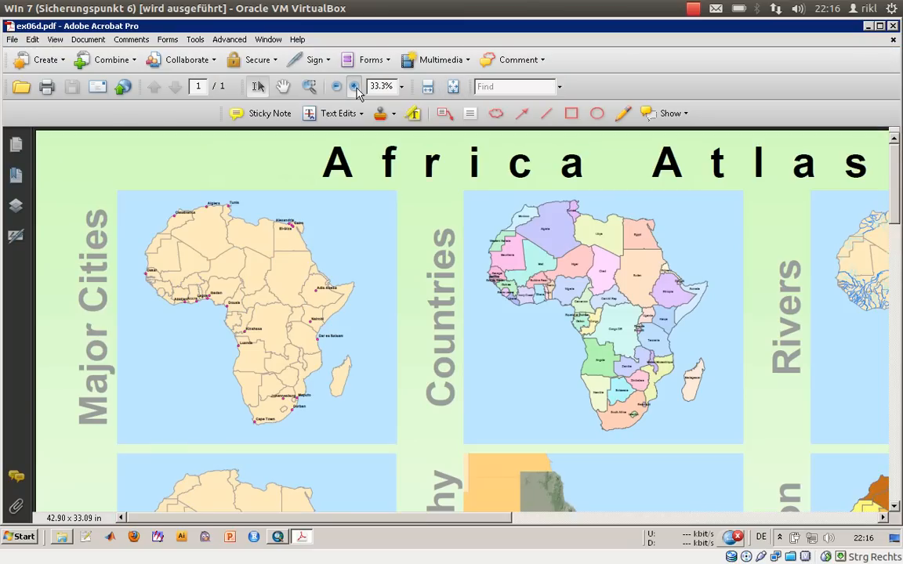
click(354, 87)
click(354, 87)
click(354, 87)
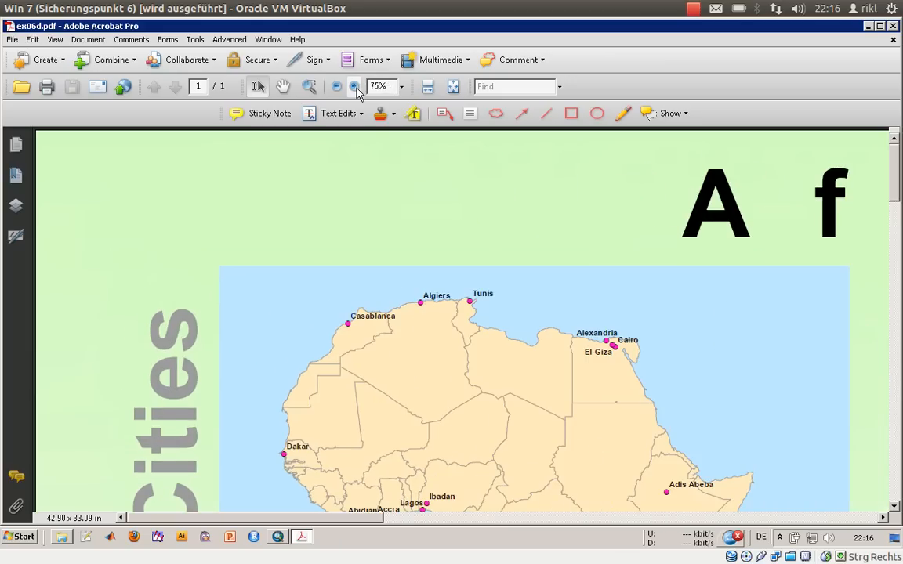
click(354, 87)
scroll(504, 282, down, 10)
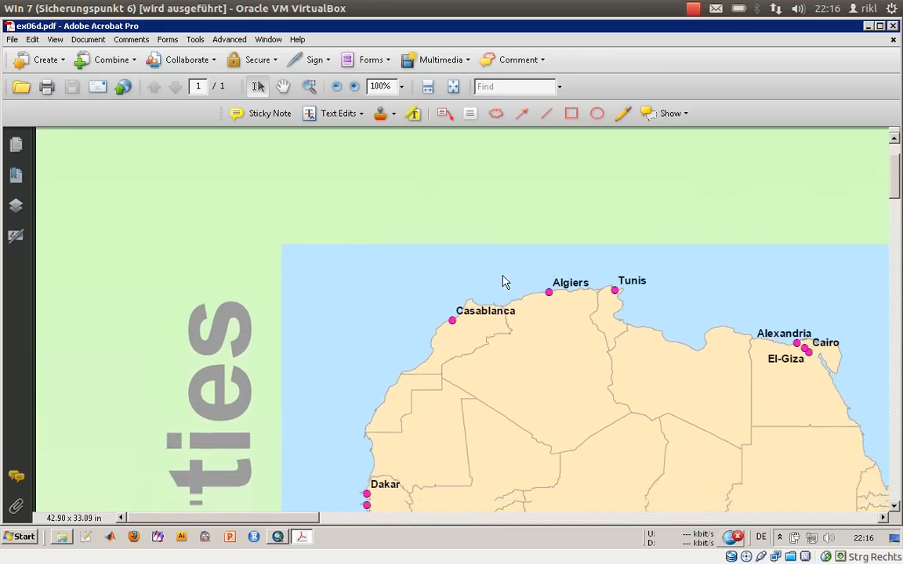
scroll(504, 282, down, 8)
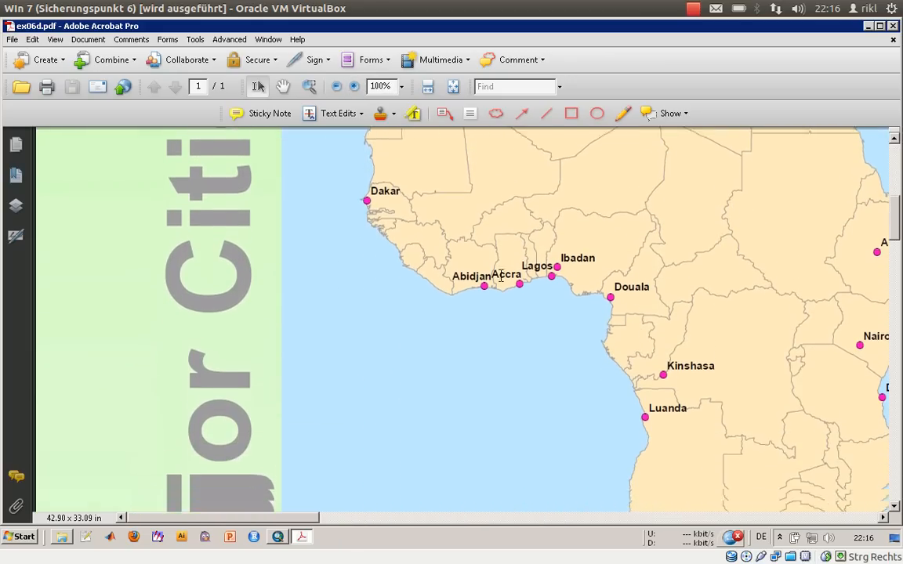
scroll(504, 282, down, 12)
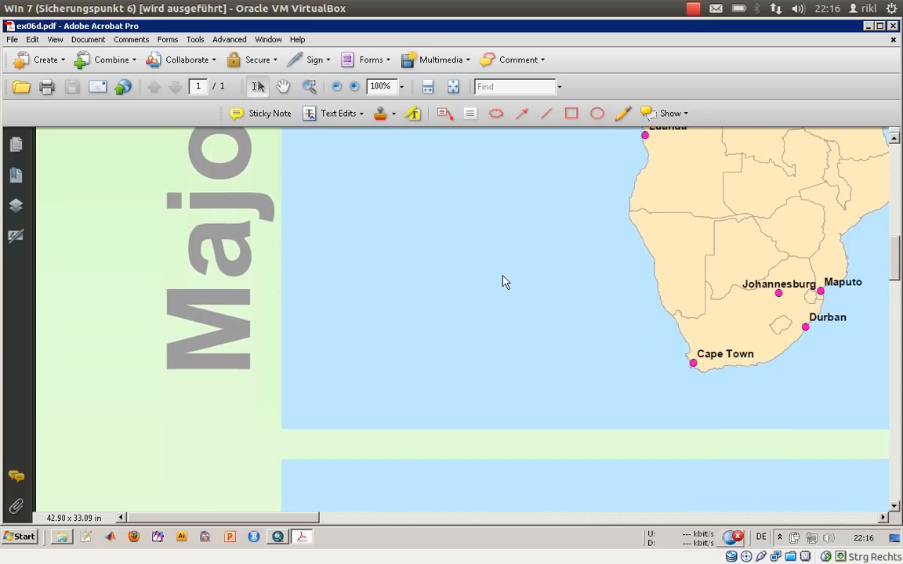
scroll(509, 282, down, 4)
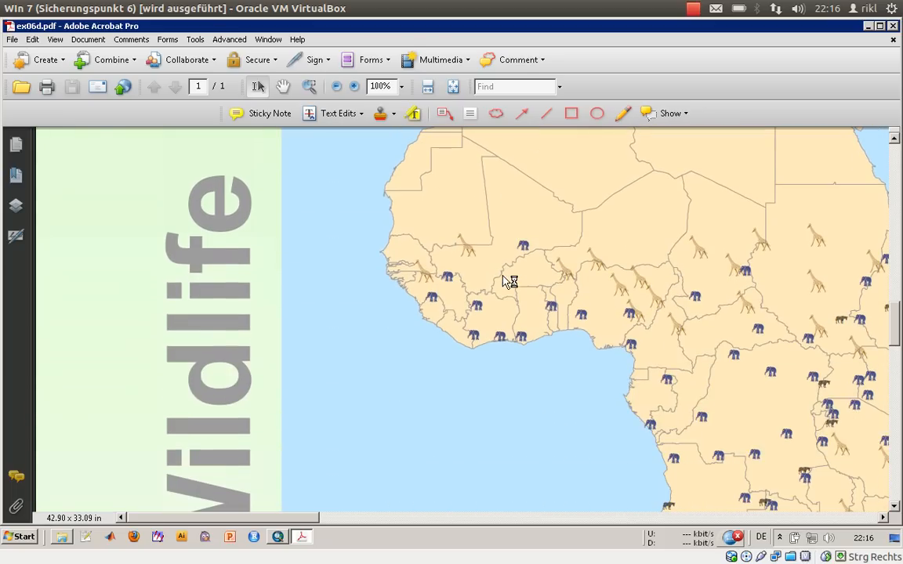
scroll(648, 369, down, 2)
scroll(654, 369, down, 2)
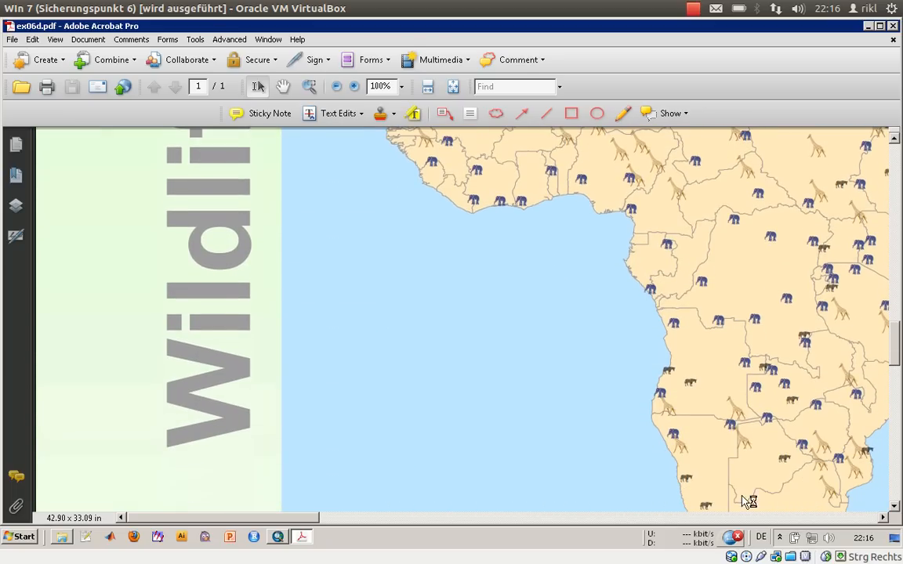
- Inspect the Topography, Population, Power and Diamonds maps in the exported atlas PDF
click(730, 517)
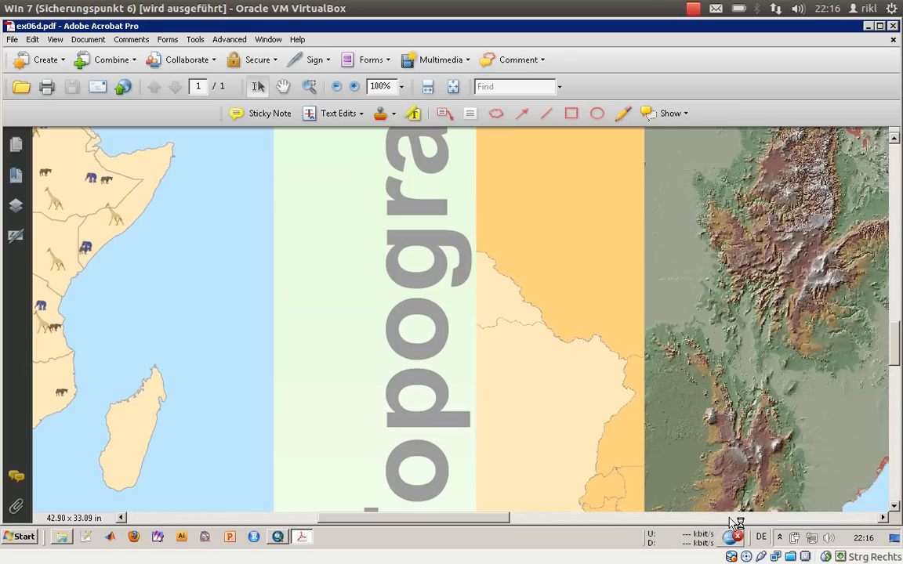
click(735, 518)
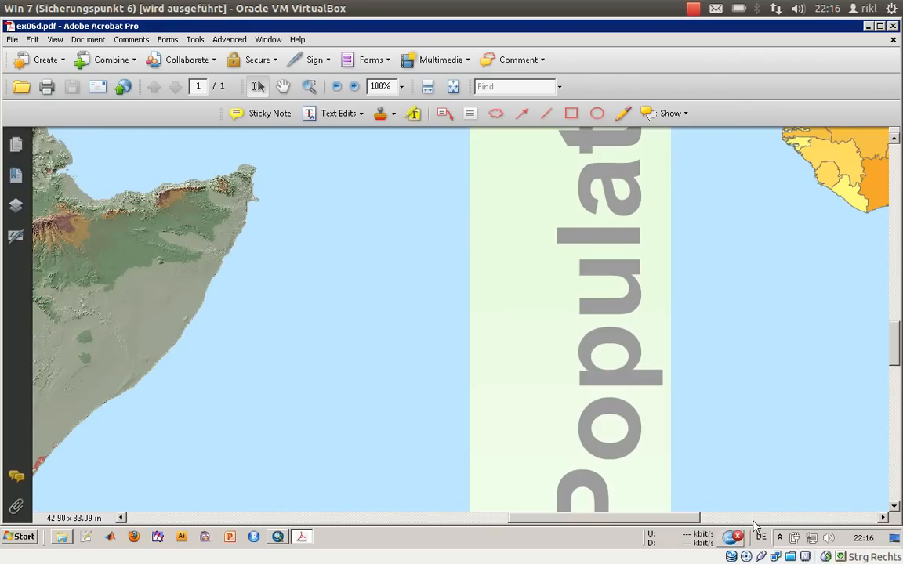
click(738, 519)
drag(897, 325, 898, 456)
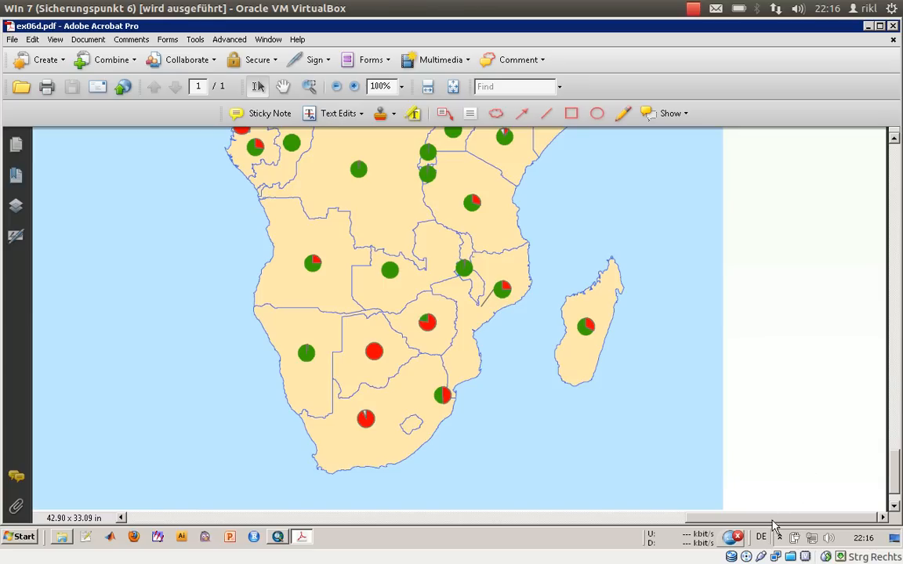
drag(772, 522, 498, 517)
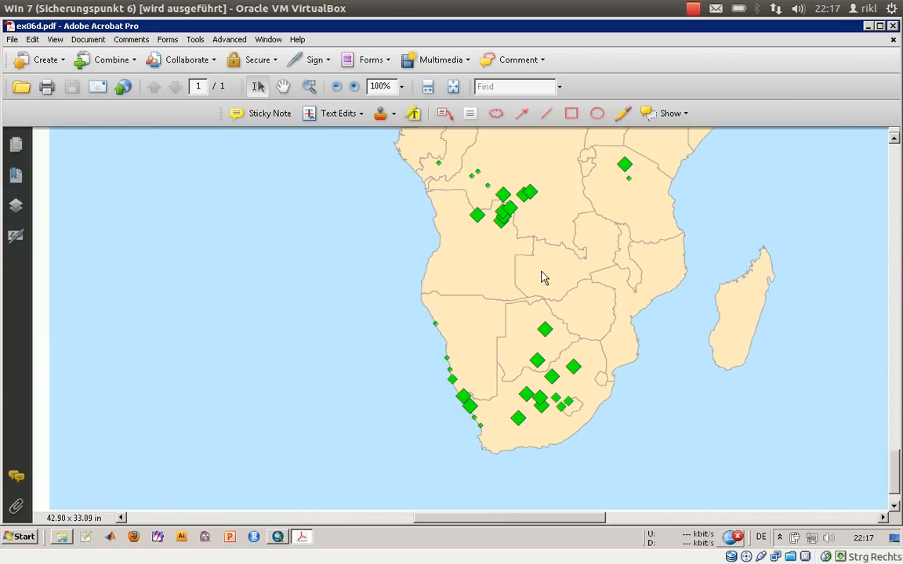